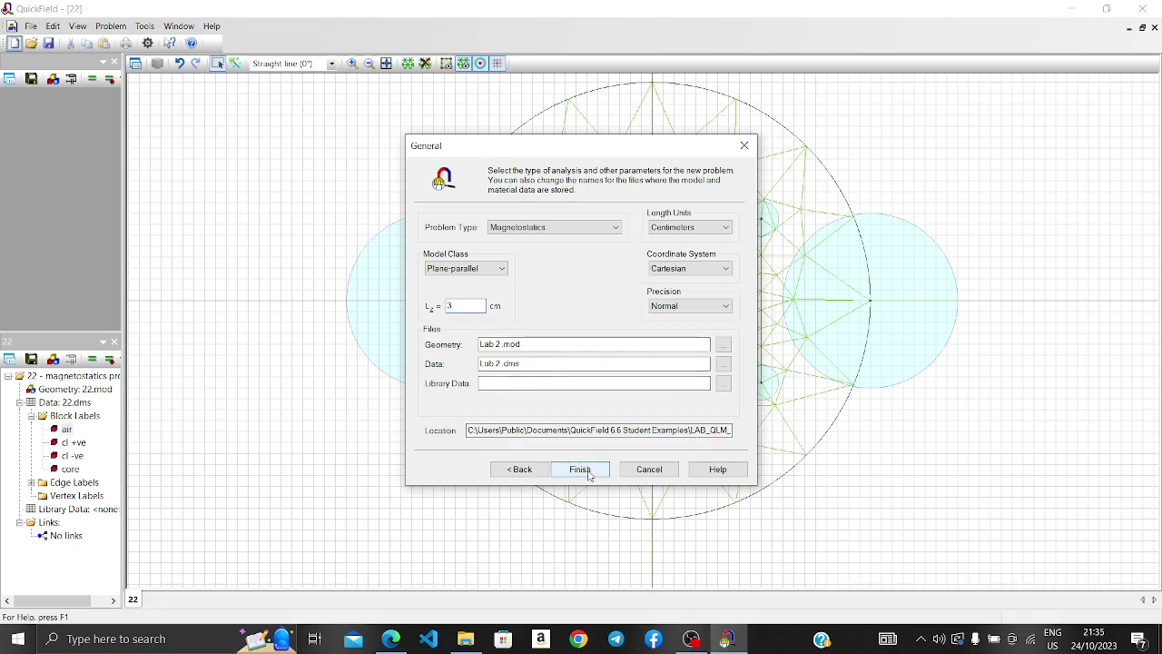
Insert a rectangle 14 cm wide and 9 cm high, centred at the origin.
{"action": "scroll", "coordinate": [630, 281], "scroll_direction": "down", "scroll_amount": 1}
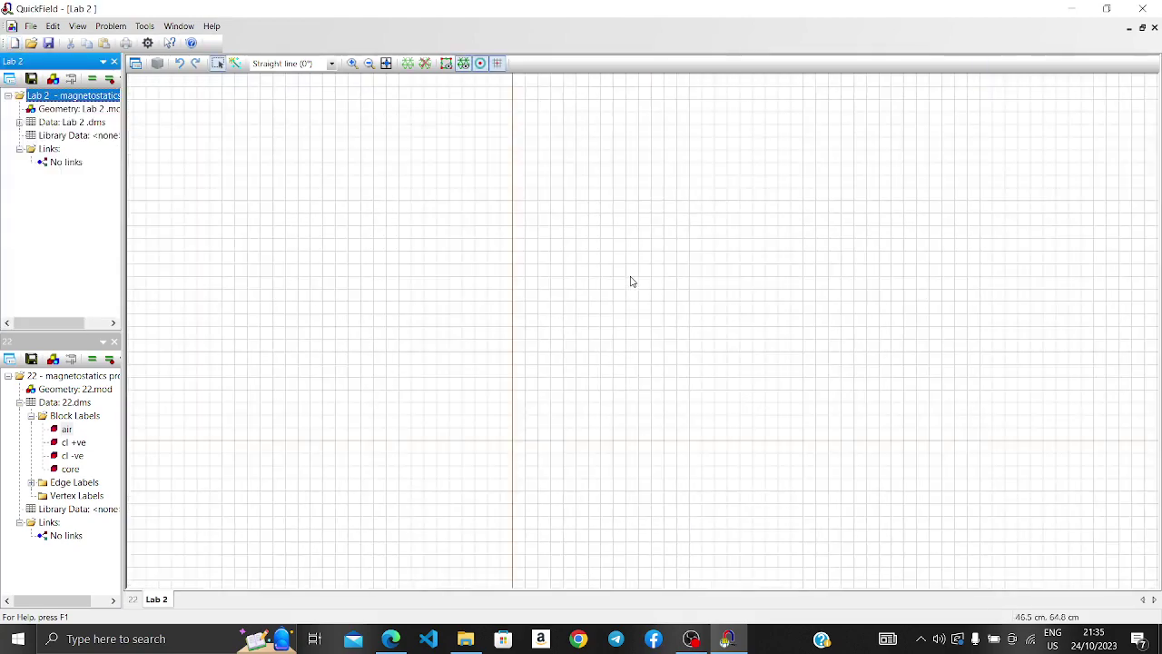
{"action": "scroll", "coordinate": [618, 306], "scroll_direction": "down", "scroll_amount": 1}
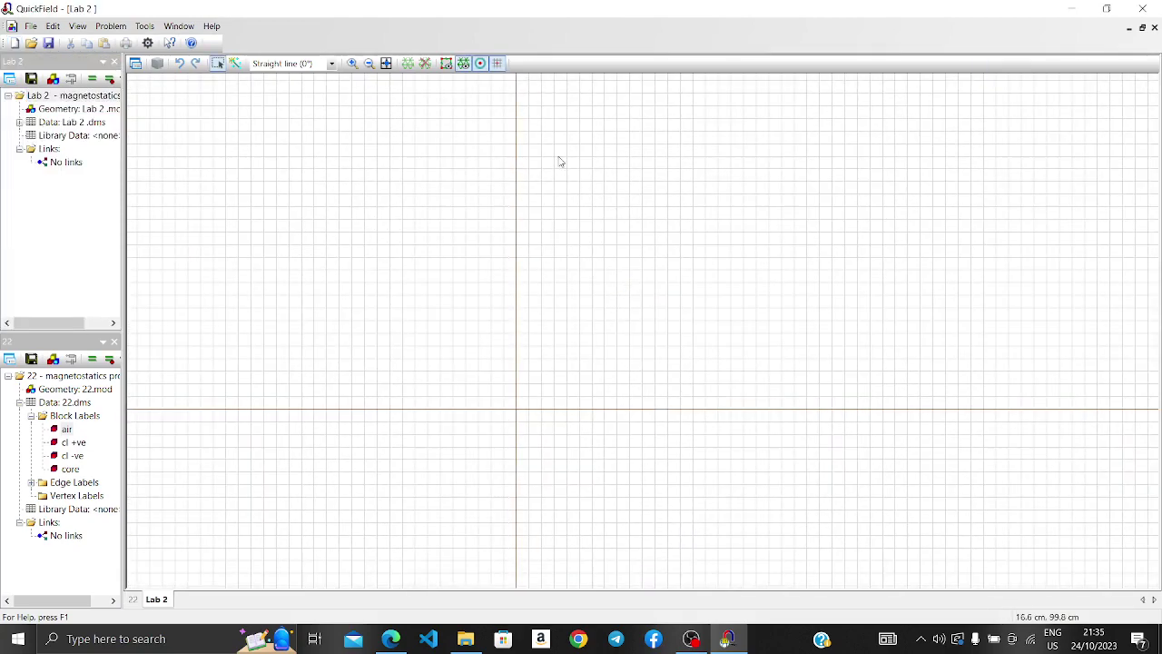
{"action": "left_click", "coordinate": [537, 63]}
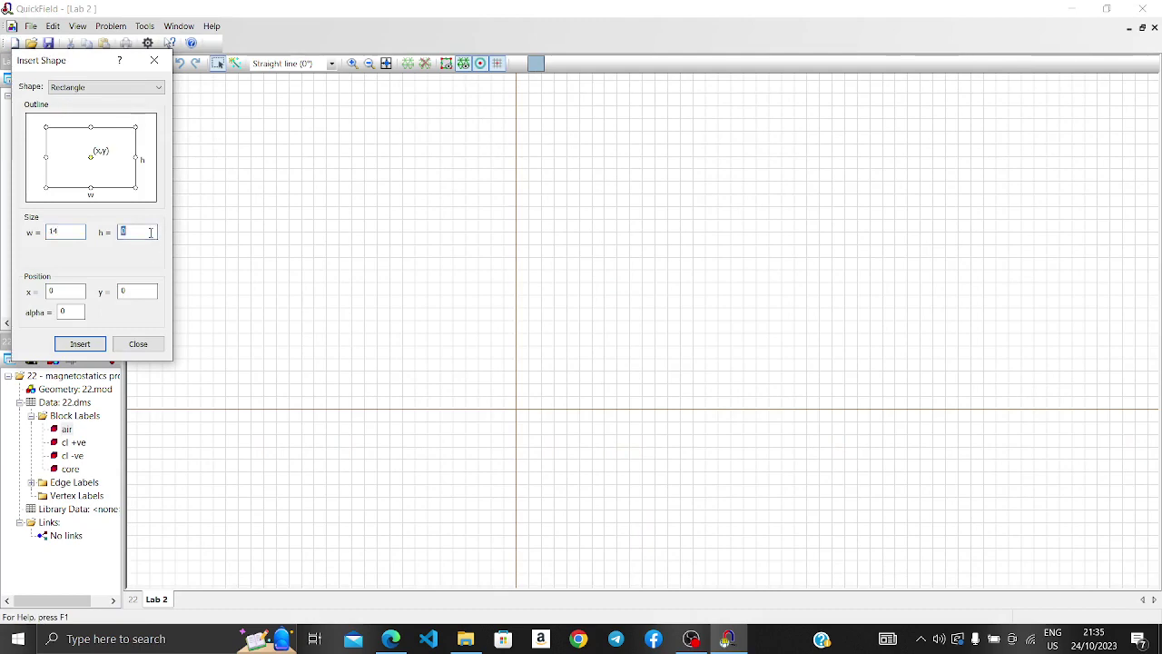
{"action": "type", "text": "9"}
{"action": "left_click", "coordinate": [100, 344]}
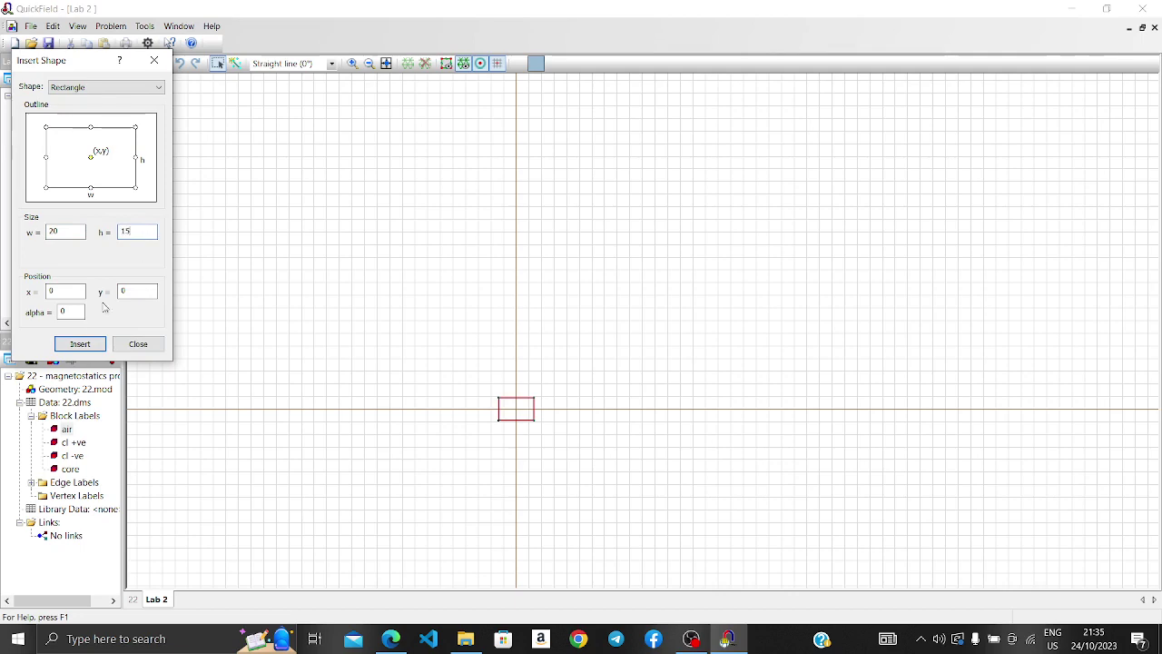
Insert a second rectangle 20 cm wide and 15 cm high around the first, centred at the origin.
{"action": "left_click", "coordinate": [81, 344]}
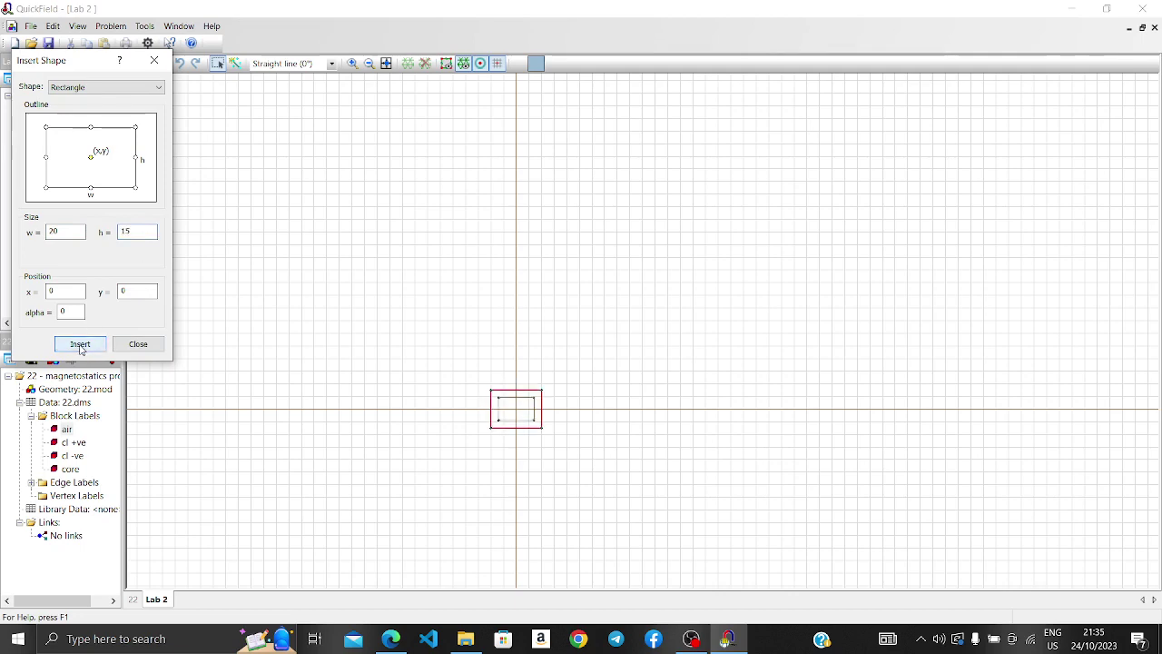
{"action": "left_click", "coordinate": [155, 60]}
{"action": "left_click", "coordinate": [386, 64]}
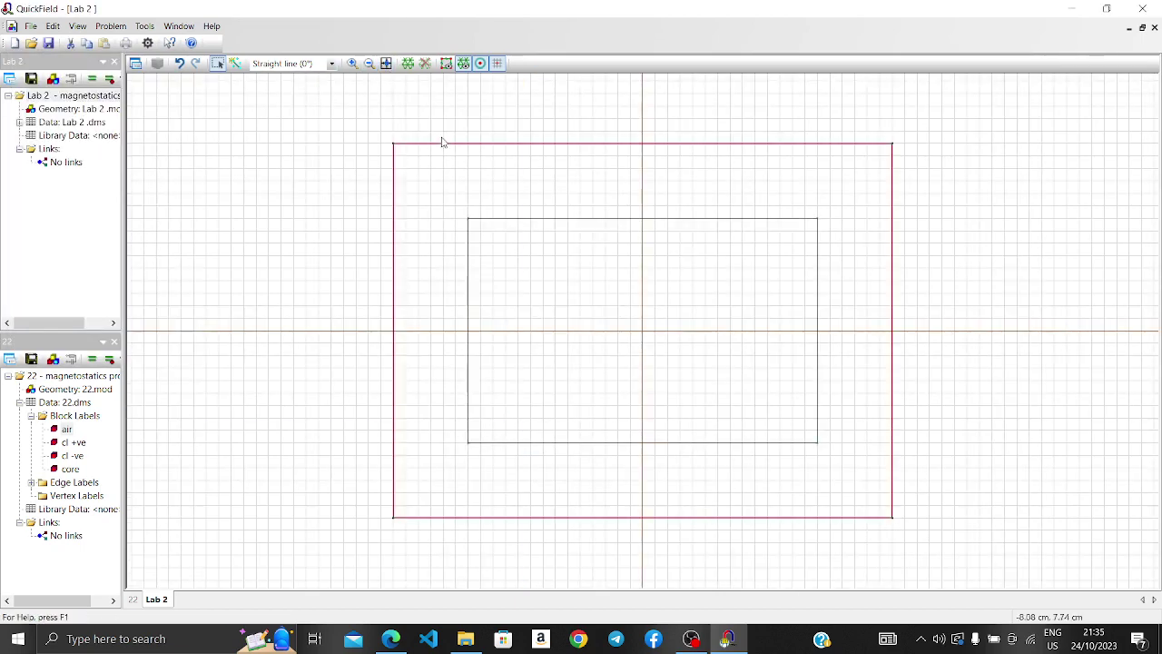
{"action": "left_click", "coordinate": [317, 141]}
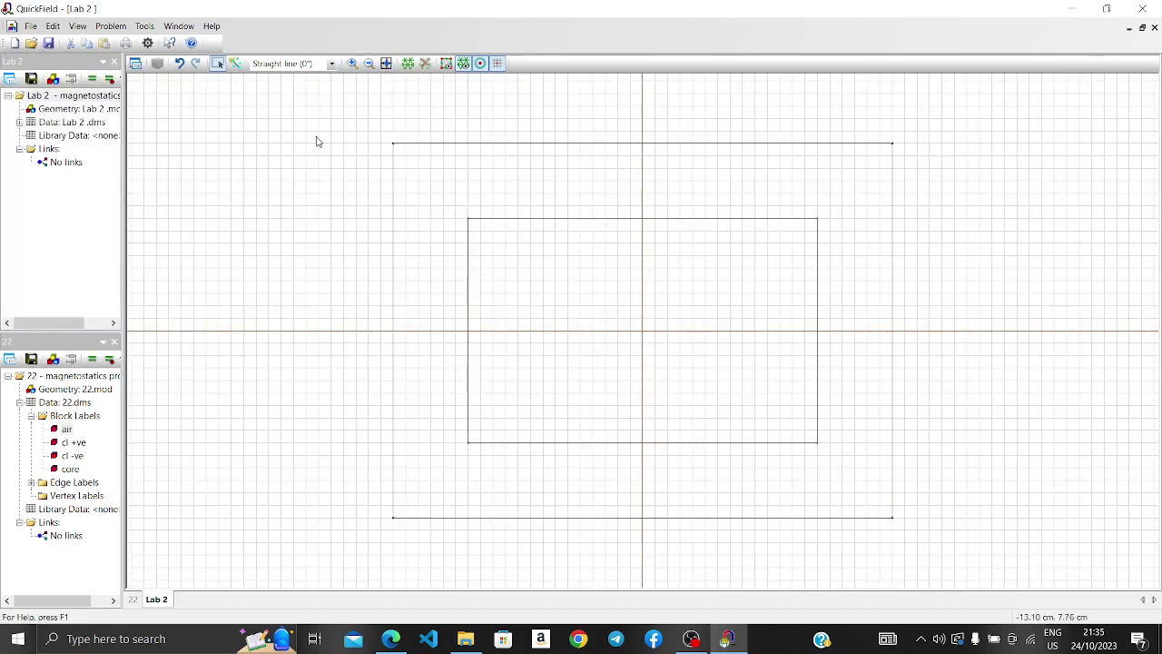
Add two vertices on the horizontal axis, at x = -20 cm and x = 20 cm with y = 0.
{"action": "left_click", "coordinate": [235, 64]}
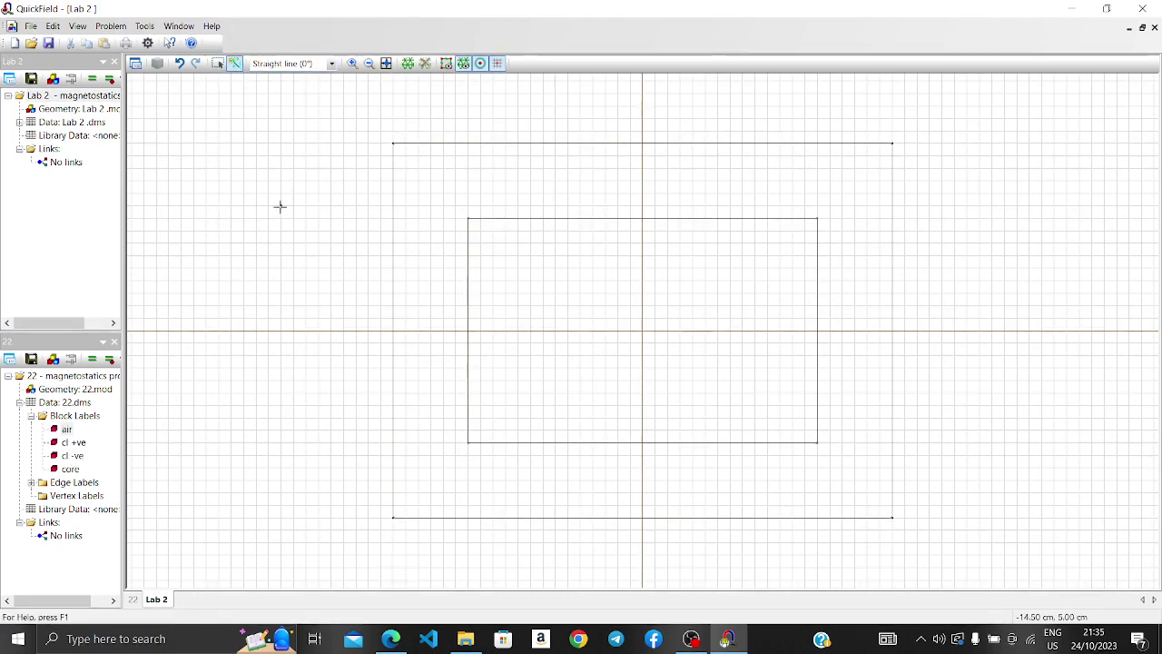
{"action": "right_click", "coordinate": [281, 207]}
{"action": "left_click", "coordinate": [313, 216]}
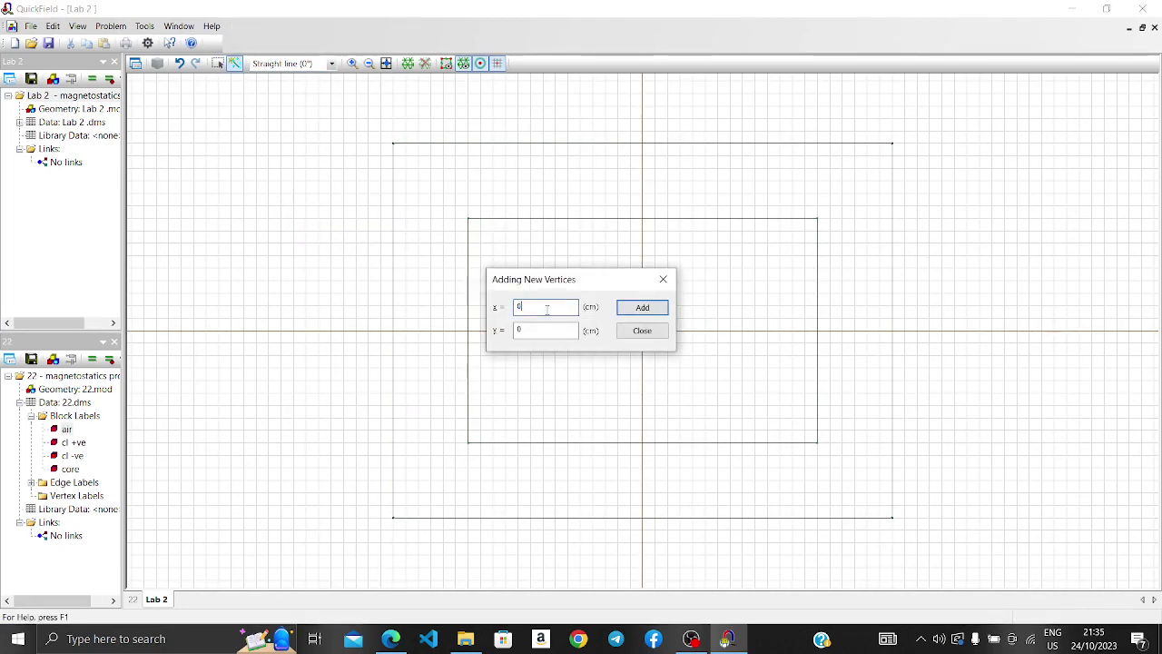
{"action": "type", "text": "20"}
{"action": "left_click", "coordinate": [643, 307]}
{"action": "left_click", "coordinate": [662, 279]}
Draw a circle around the rectangles by joining the two outer vertices with two half arcs (180°).
{"action": "scroll", "coordinate": [717, 301], "scroll_direction": "down", "scroll_amount": 1}
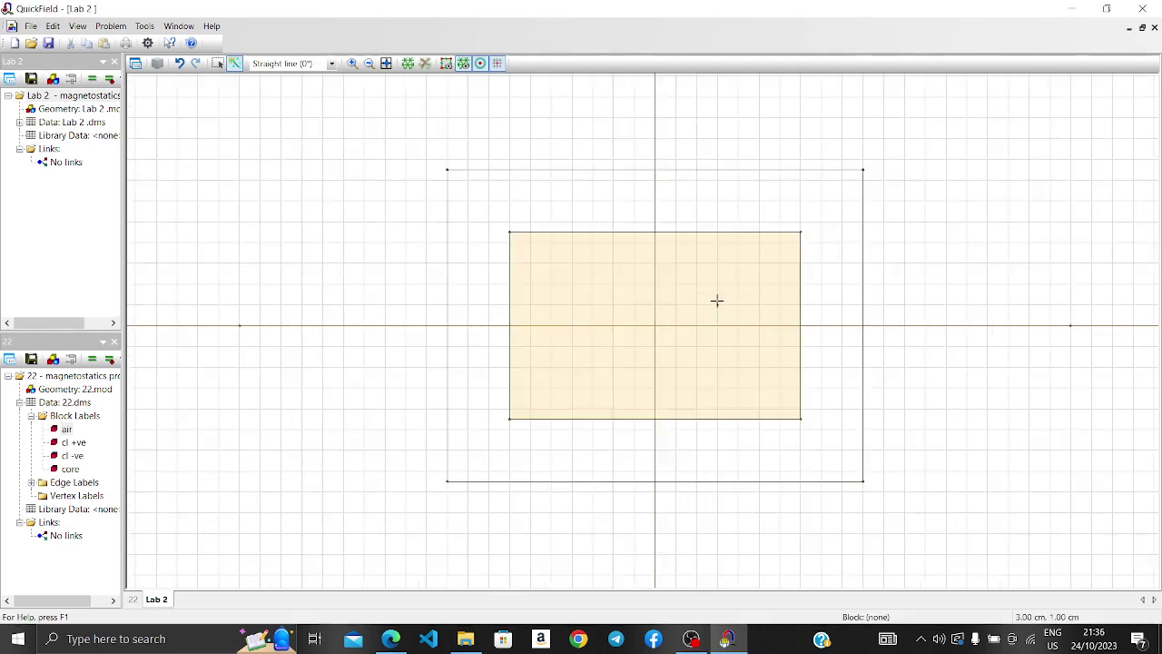
{"action": "scroll", "coordinate": [717, 301], "scroll_direction": "down", "scroll_amount": 1}
{"action": "left_click", "coordinate": [480, 247]}
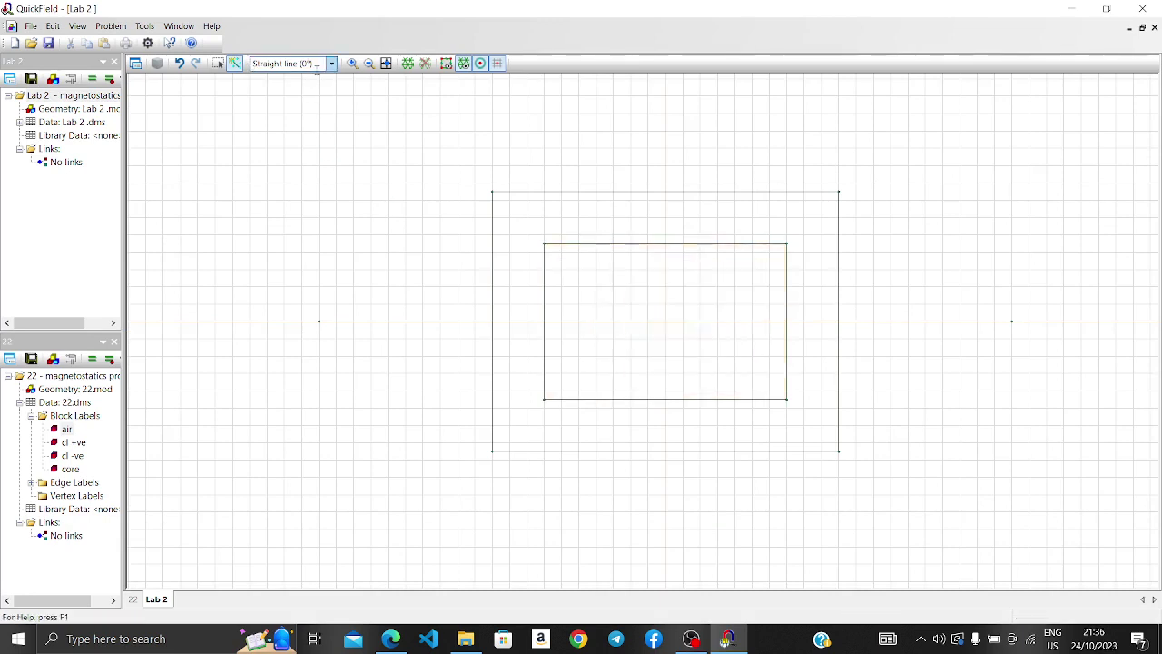
{"action": "left_click", "coordinate": [332, 64]}
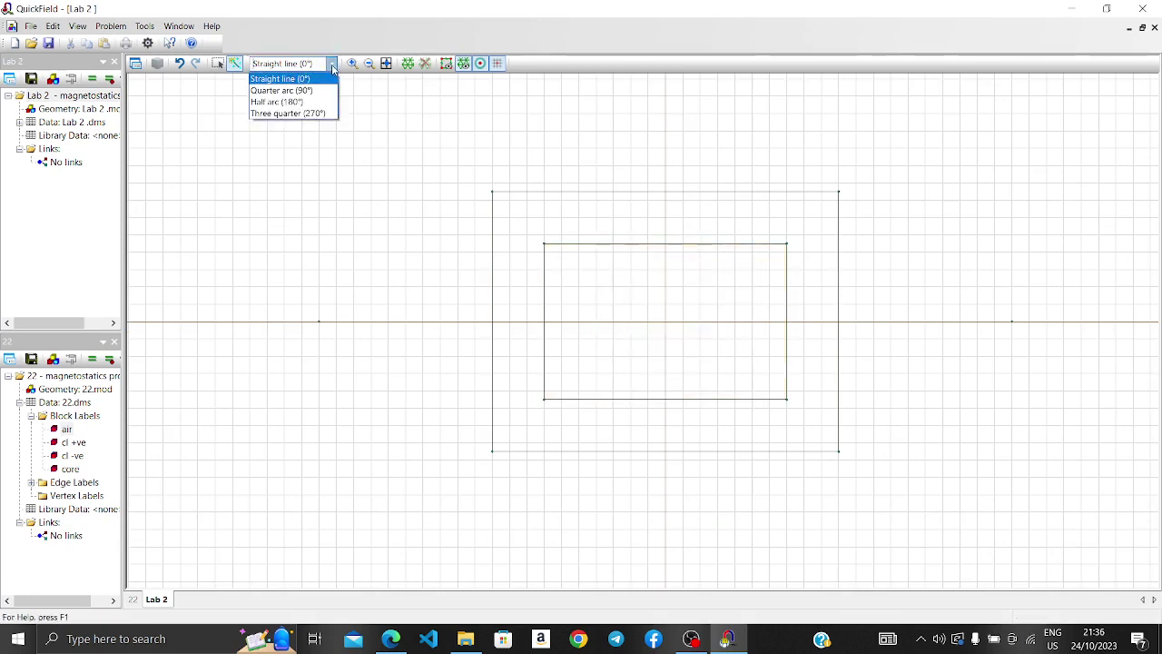
{"action": "left_click", "coordinate": [280, 102]}
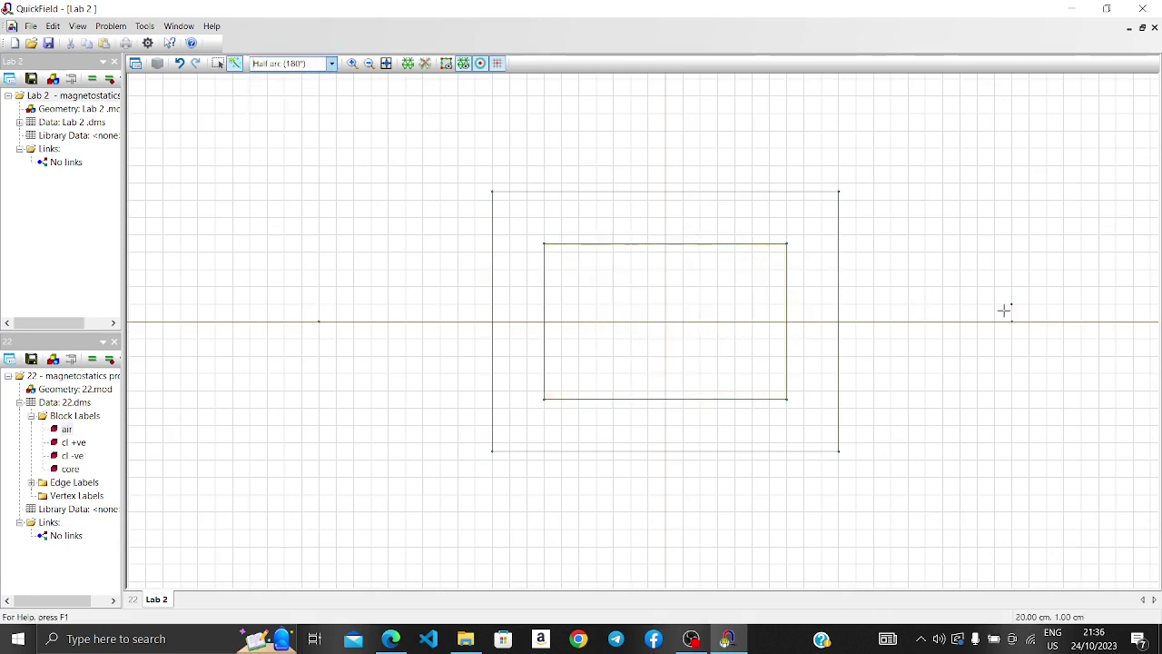
{"action": "mouse_move", "coordinate": [1011, 321]}
{"action": "left_mouse_down"}
{"action": "mouse_move", "coordinate": [929, 215]}
{"action": "mouse_move", "coordinate": [396, 231]}
{"action": "mouse_move", "coordinate": [320, 320]}
{"action": "mouse_move", "coordinate": [906, 447]}
{"action": "mouse_move", "coordinate": [1009, 324]}
{"action": "left_mouse_up"}
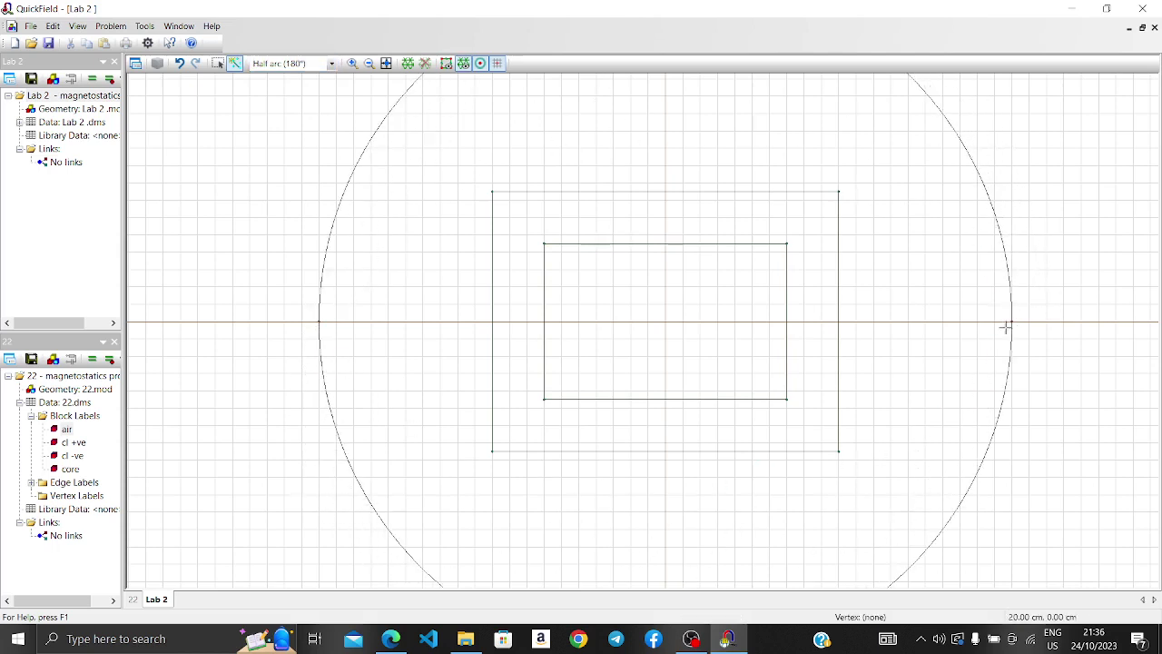
{"action": "left_click", "coordinate": [387, 64]}
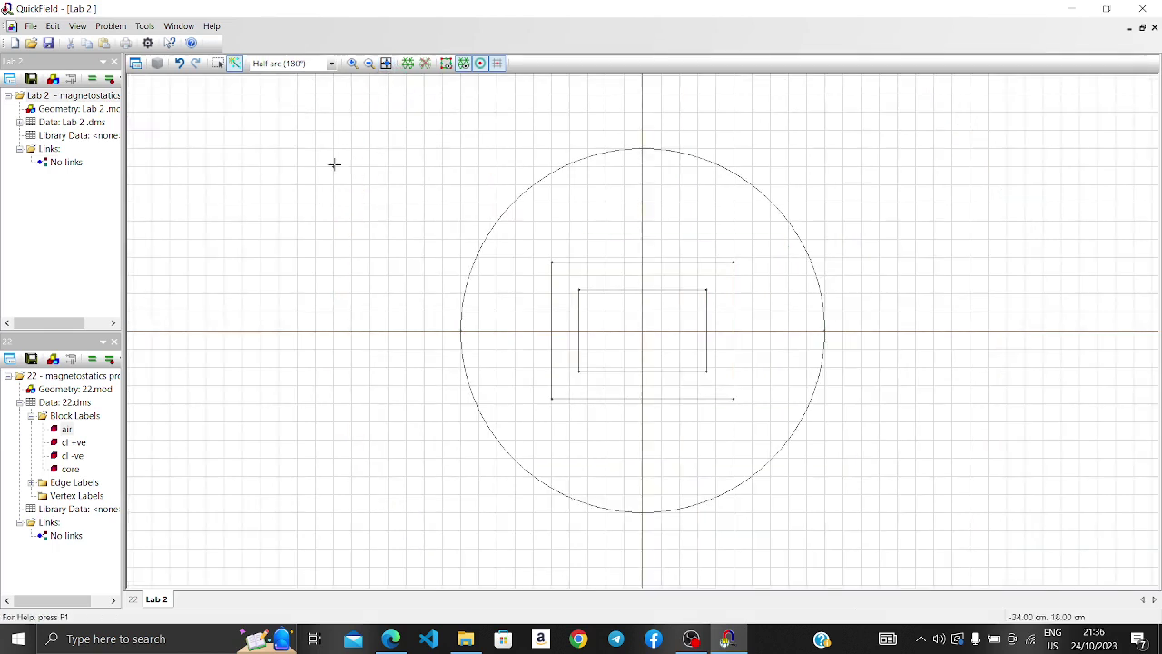
Add two vertices at x = -6.9 cm, with y = 2 cm and y = -2 cm.
{"action": "left_click", "coordinate": [218, 63]}
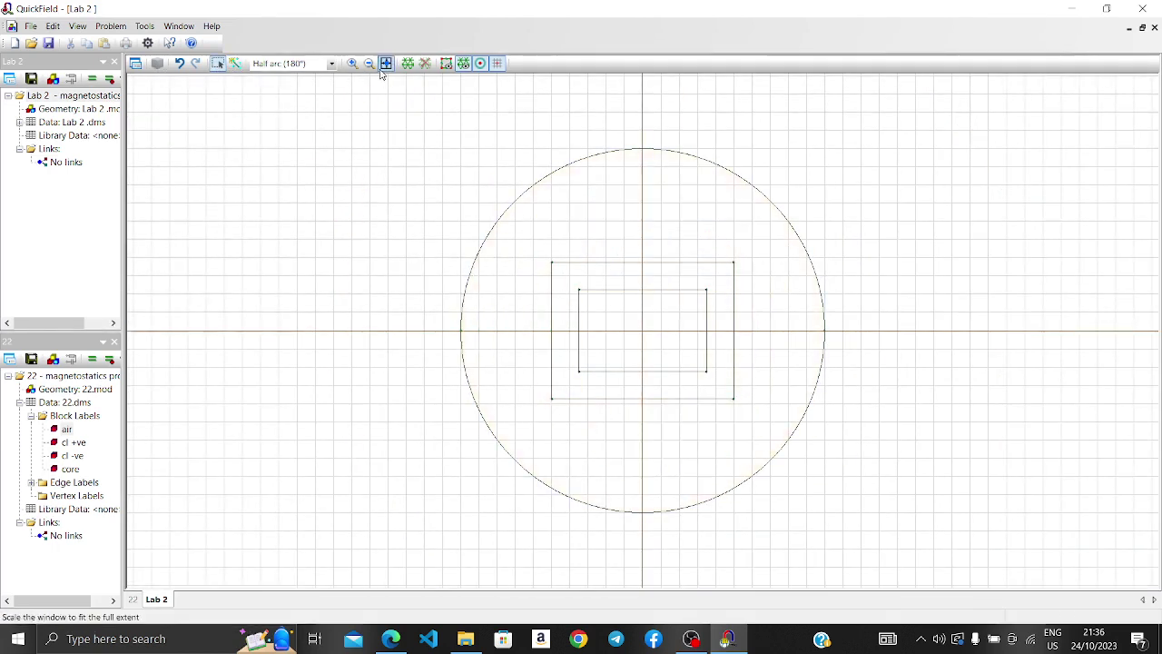
{"action": "left_click", "coordinate": [234, 64]}
{"action": "right_click", "coordinate": [320, 150]}
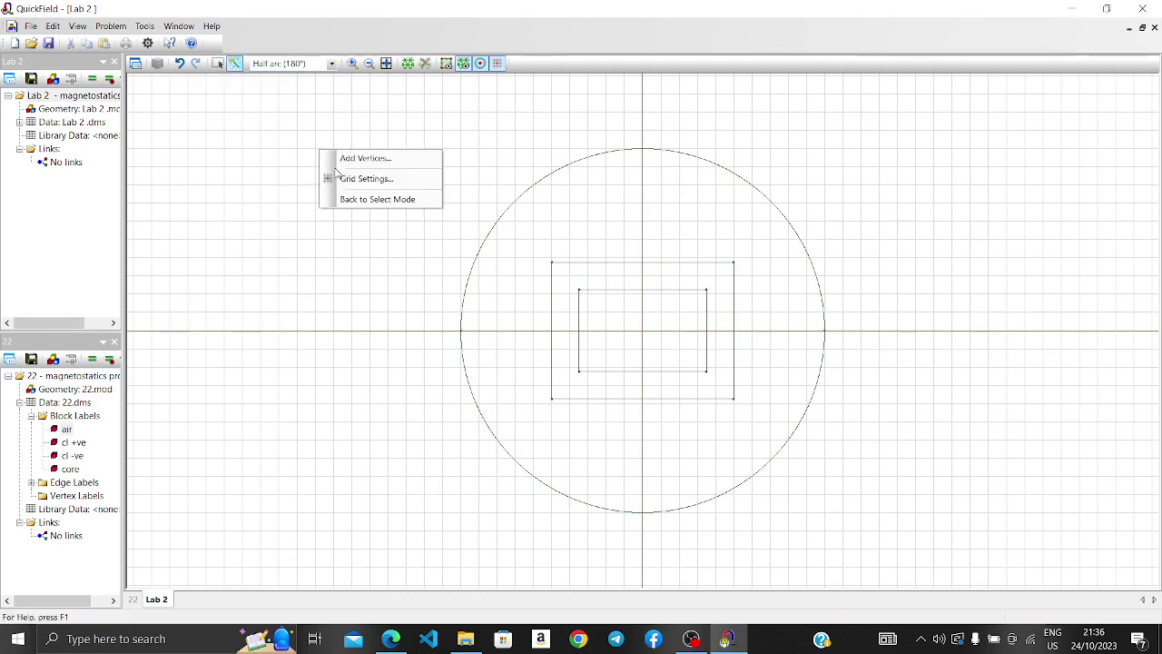
{"action": "left_click", "coordinate": [354, 159]}
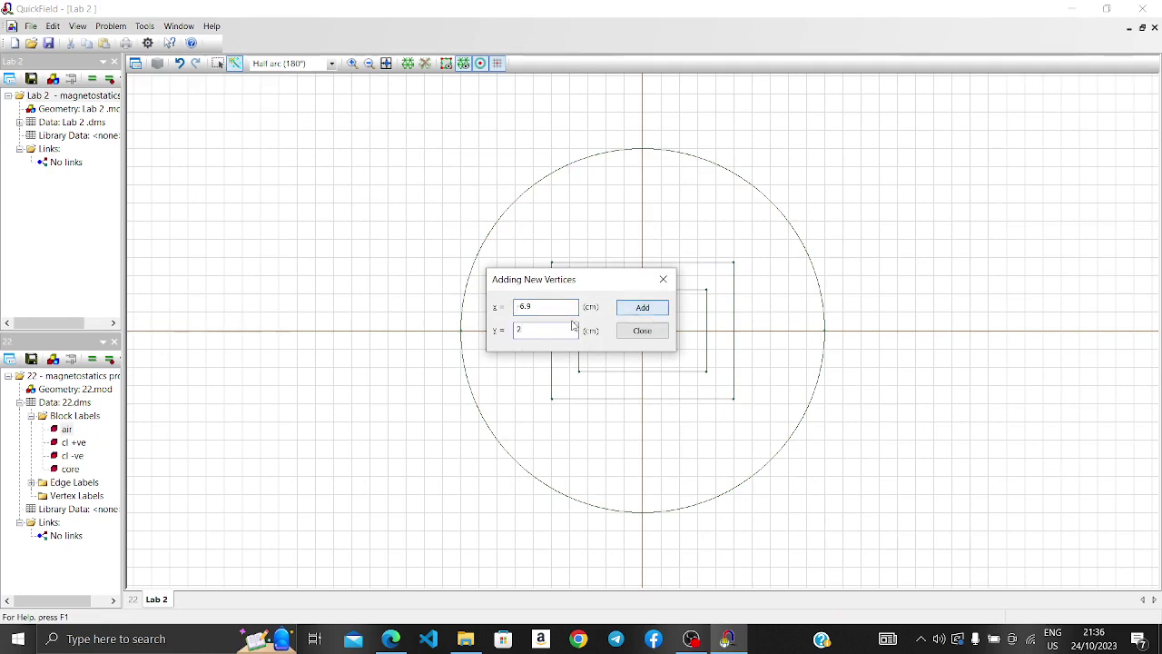
{"action": "double_click", "coordinate": [519, 330]}
{"action": "type", "text": "-"}
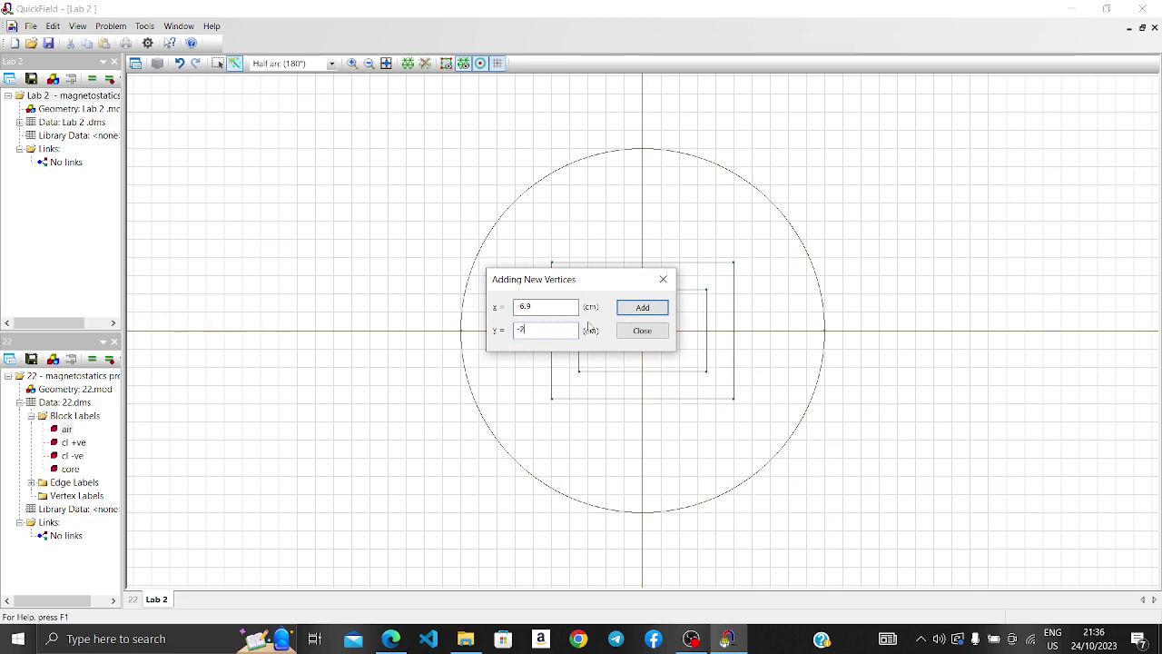
{"action": "type", "text": "2"}
{"action": "left_click", "coordinate": [644, 308]}
Add two vertices at x = -10.1 cm, with y = 2 cm and y = -2 cm.
{"action": "type", "text": "-10.1"}
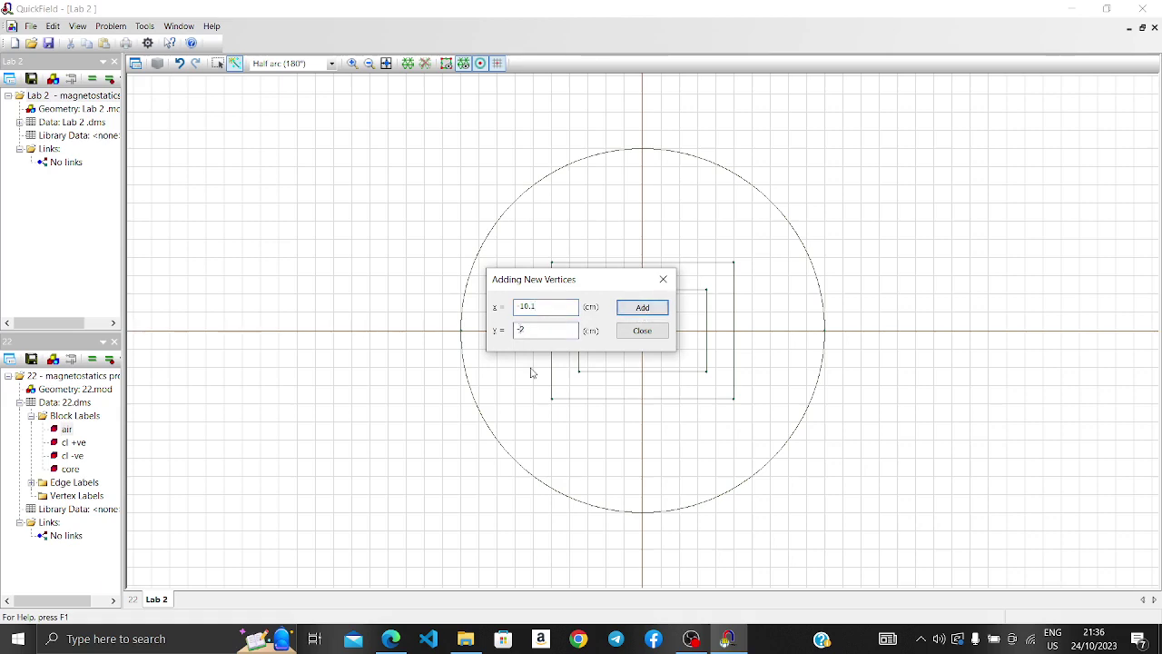
{"action": "left_click", "coordinate": [642, 307]}
{"action": "left_click", "coordinate": [642, 330]}
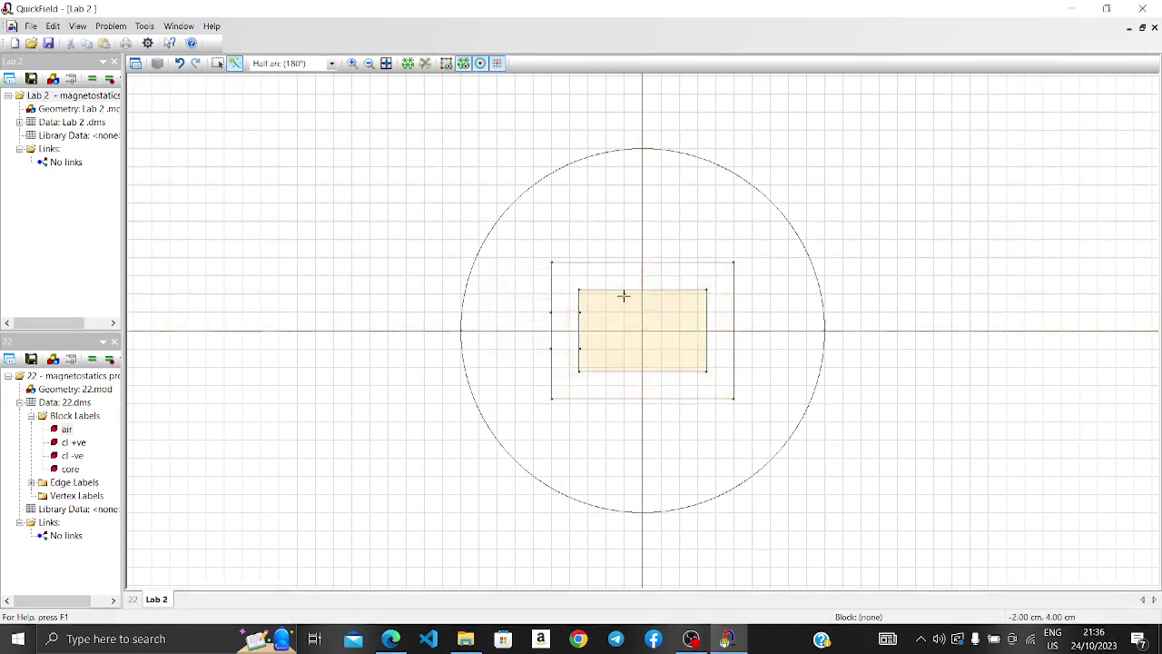
Outline thin coil blocks on both sides of the core's left limb with straight lines joining the four new vertices to each other and the adjacent edges.
{"action": "scroll", "coordinate": [623, 299], "scroll_direction": "up", "scroll_amount": 5}
{"action": "scroll", "coordinate": [556, 313], "scroll_direction": "down", "scroll_amount": 3}
{"action": "scroll", "coordinate": [513, 329], "scroll_direction": "up", "scroll_amount": 3}
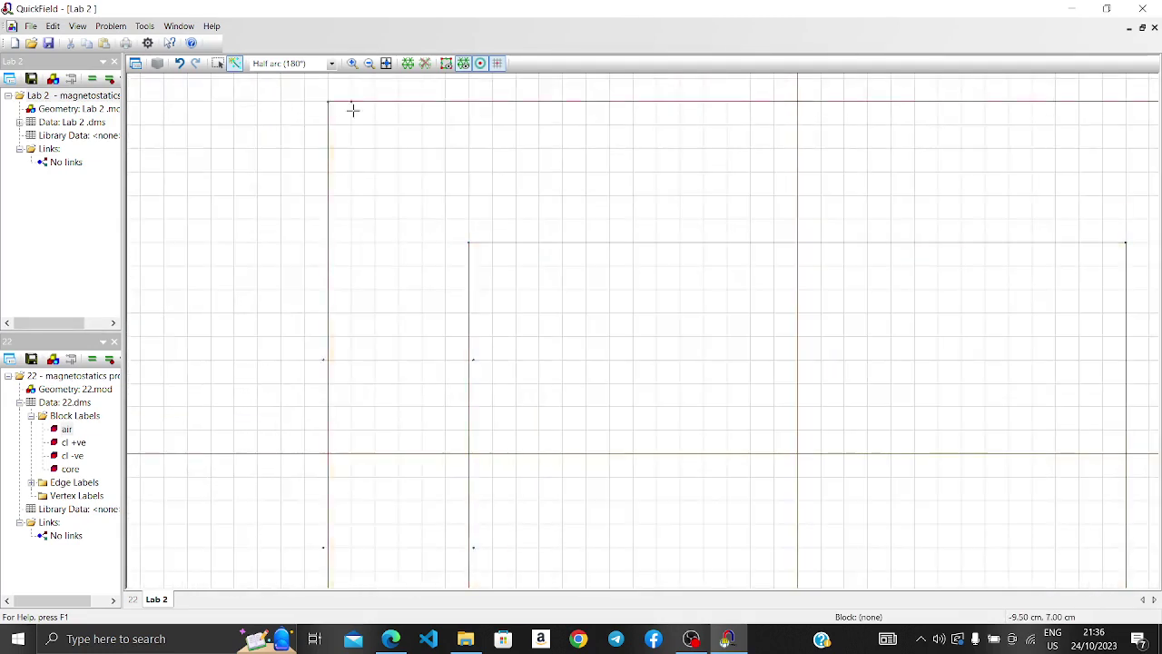
{"action": "left_click", "coordinate": [332, 64]}
{"action": "left_click", "coordinate": [282, 78]}
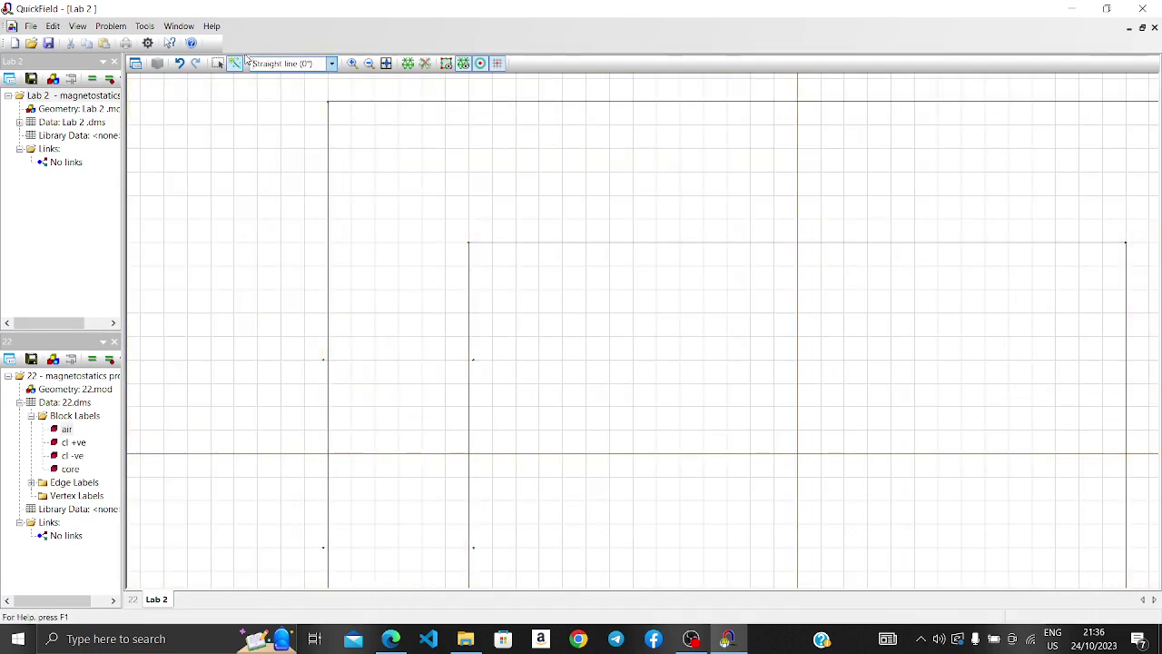
{"action": "left_click", "coordinate": [217, 62]}
{"action": "scroll", "coordinate": [416, 209], "scroll_direction": "down", "scroll_amount": 3}
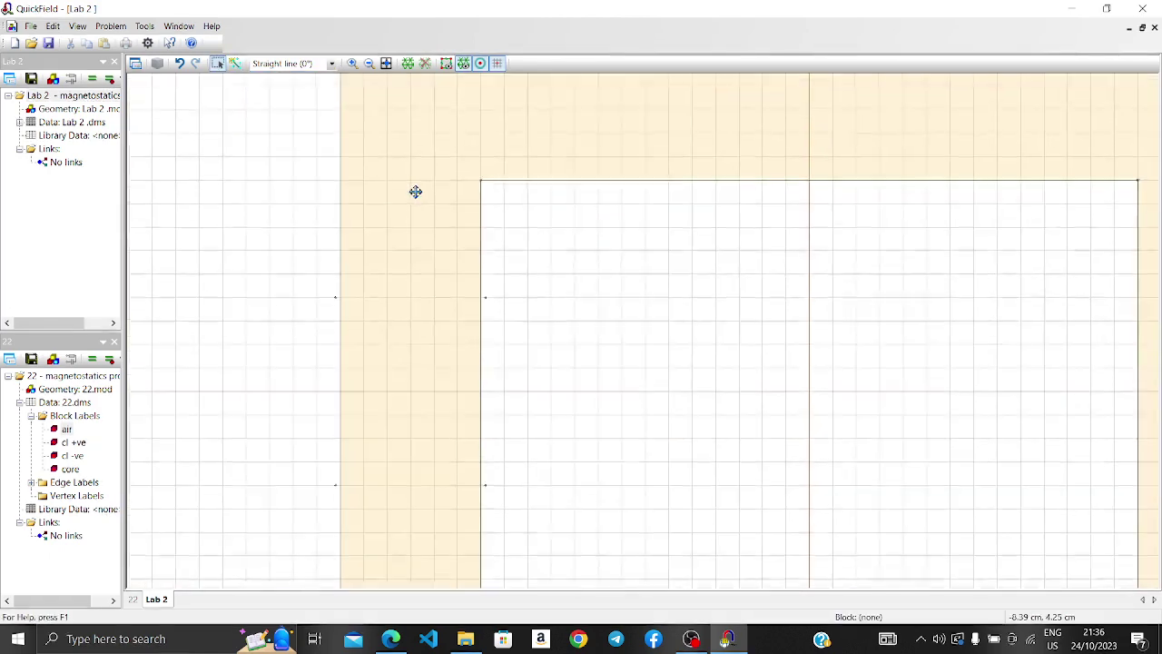
{"action": "scroll", "coordinate": [431, 254], "scroll_direction": "up", "scroll_amount": 3}
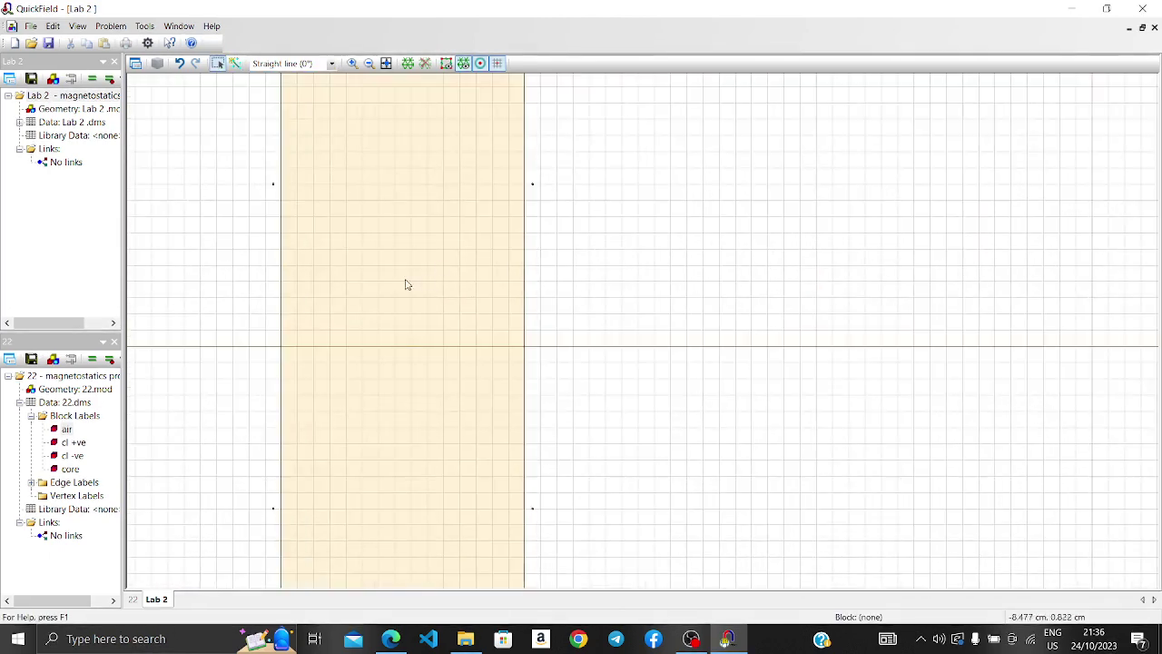
{"action": "left_click", "coordinate": [234, 63]}
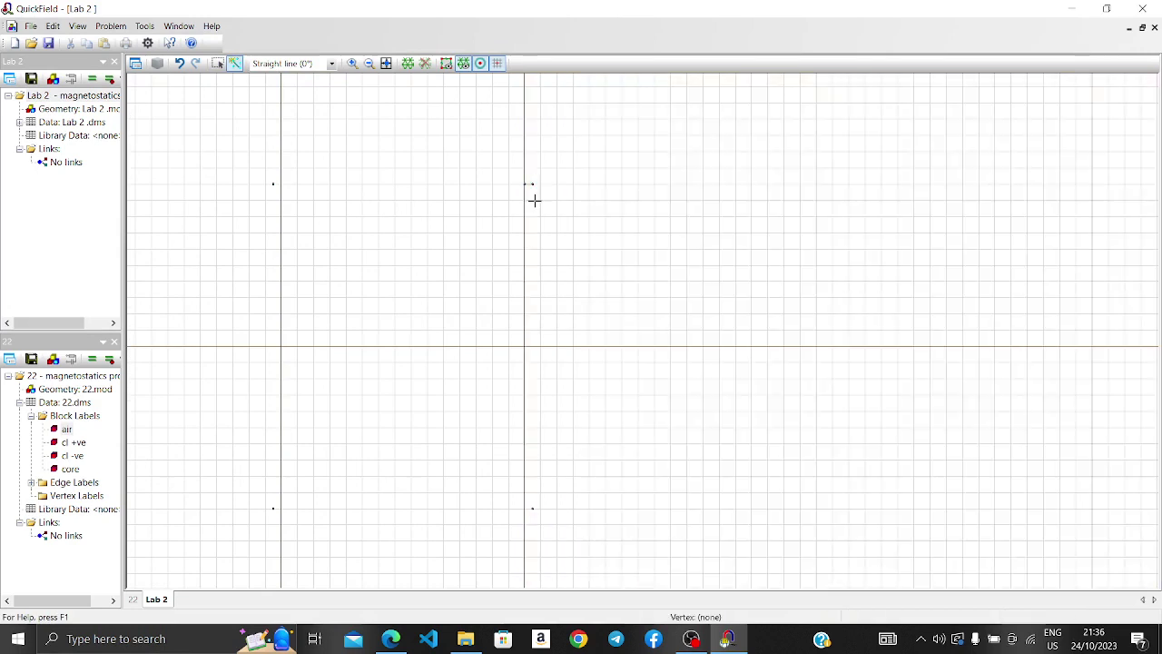
{"action": "mouse_move", "coordinate": [532, 184]}
{"action": "left_mouse_down"}
{"action": "mouse_move", "coordinate": [540, 485]}
{"action": "mouse_move", "coordinate": [530, 508]}
{"action": "left_mouse_up"}
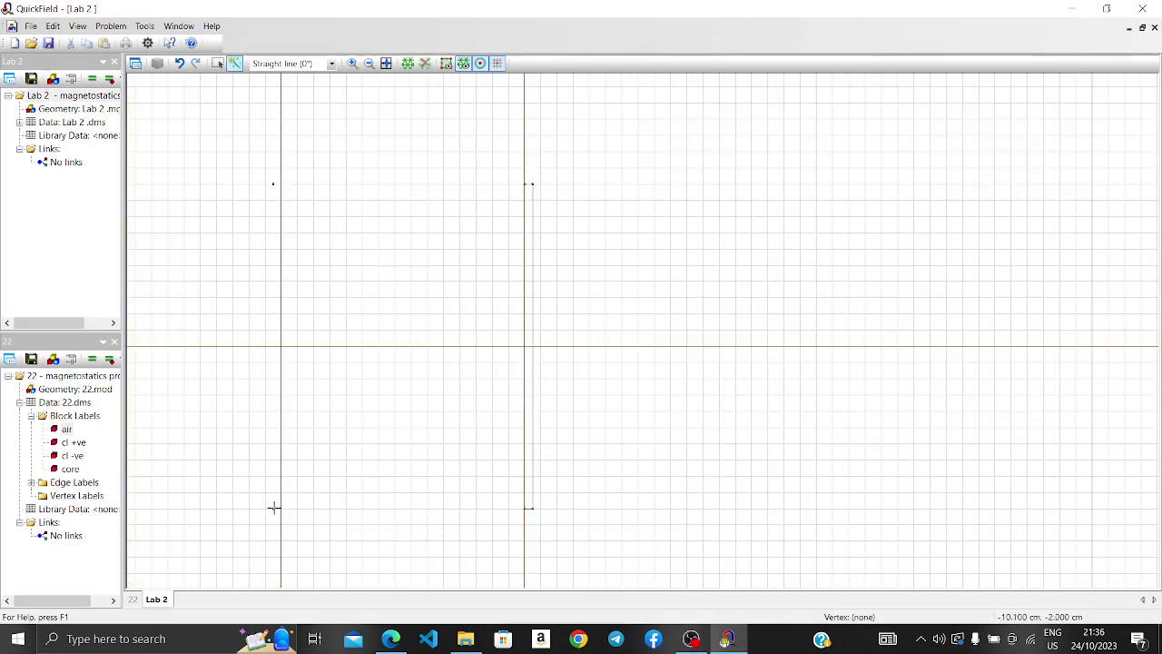
{"action": "left_click_drag", "start_coordinate": [273, 506], "coordinate": [273, 184]}
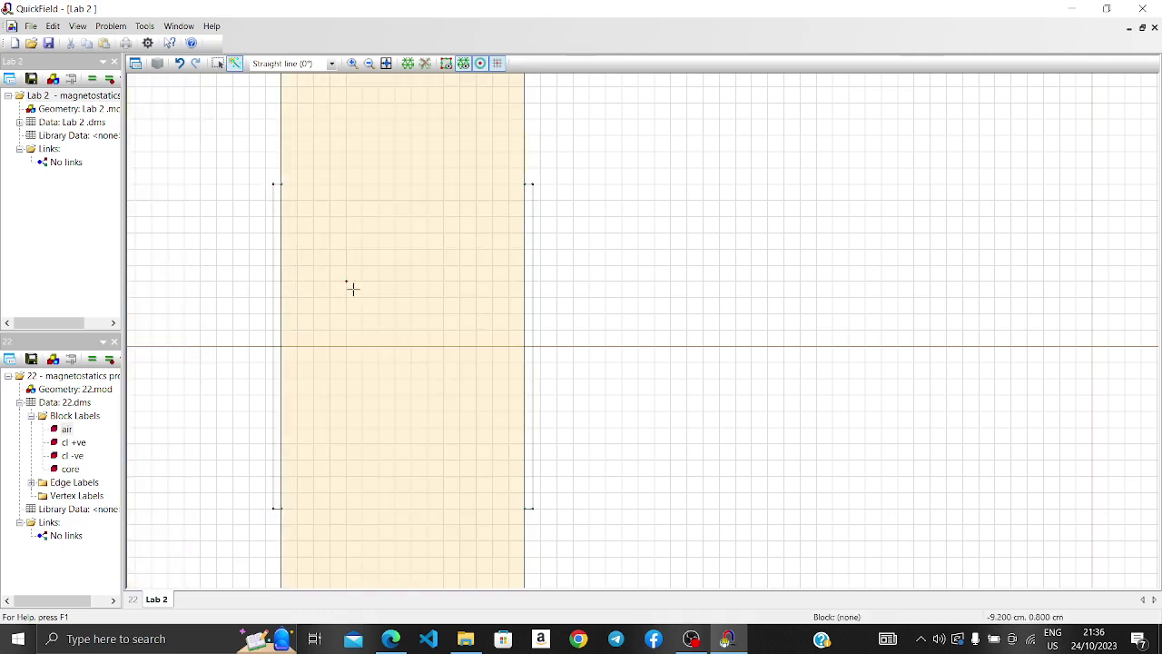
{"action": "left_click", "coordinate": [219, 64]}
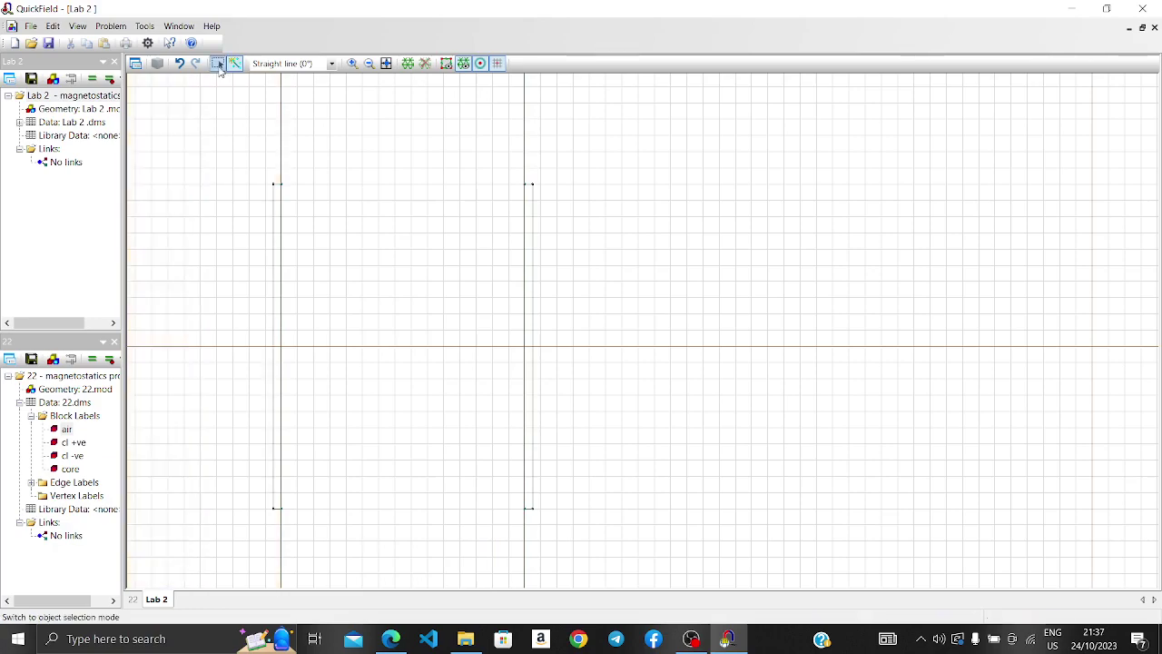
Assign the edge label "boundary" to both arcs of the outer circle.
{"action": "scroll", "coordinate": [575, 262], "scroll_direction": "down", "scroll_amount": 2}
{"action": "scroll", "coordinate": [578, 266], "scroll_direction": "down", "scroll_amount": 2}
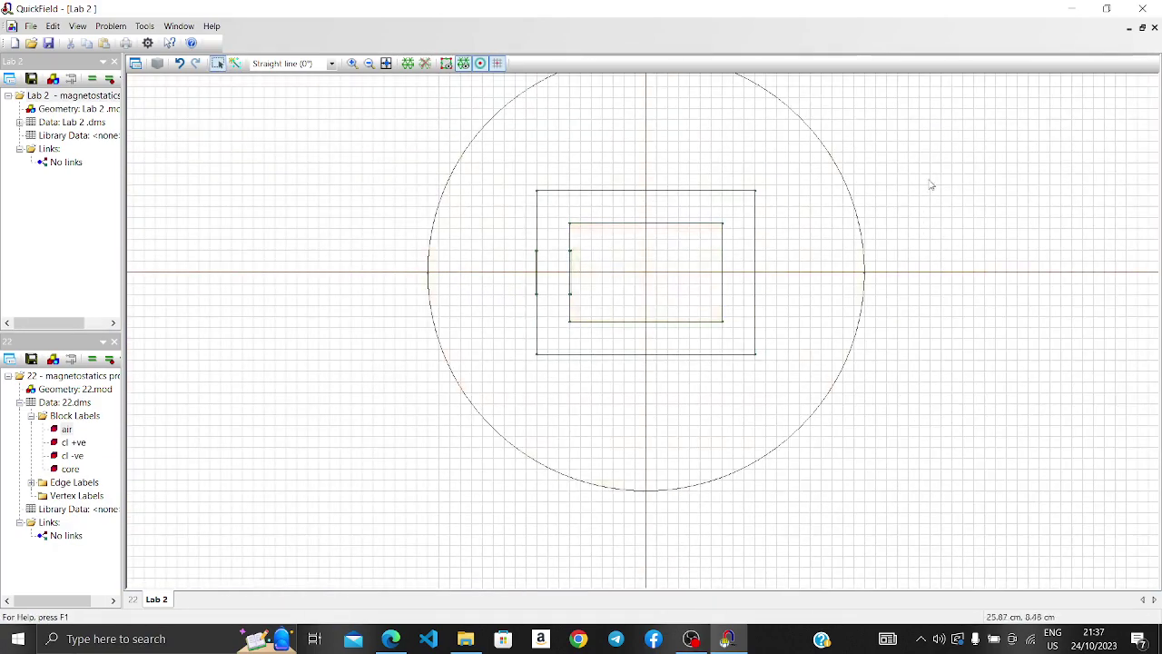
{"action": "scroll", "coordinate": [908, 207], "scroll_direction": "down", "scroll_amount": 3}
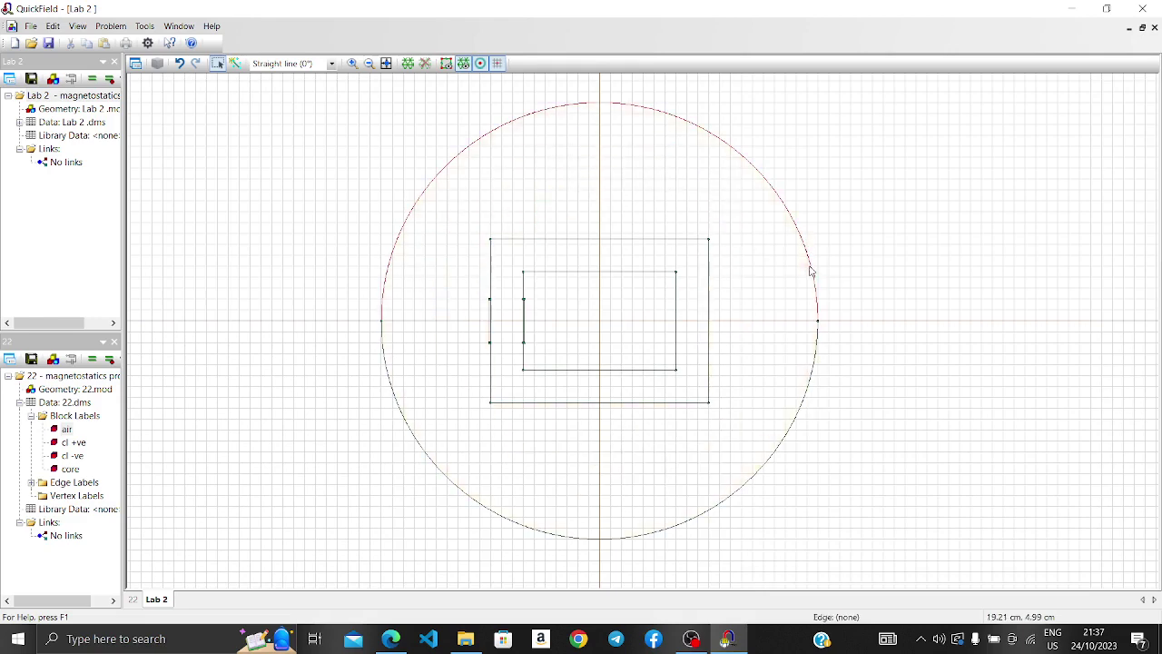
{"action": "right_click", "coordinate": [792, 433]}
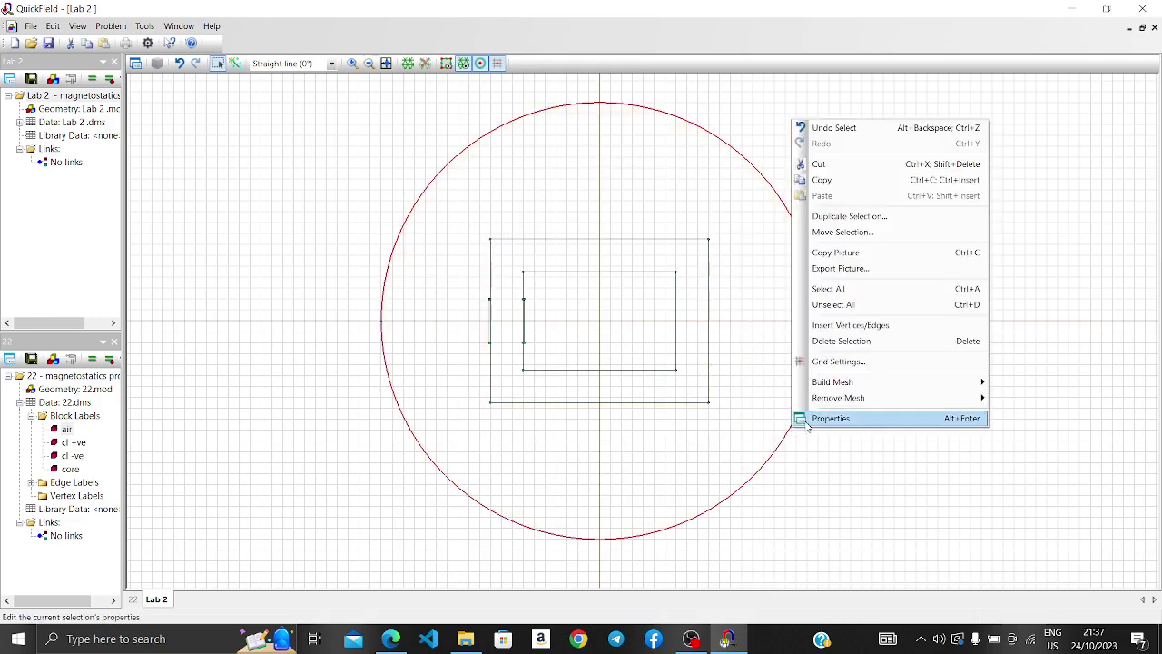
{"action": "left_click", "coordinate": [793, 427]}
{"action": "type", "text": "b"}
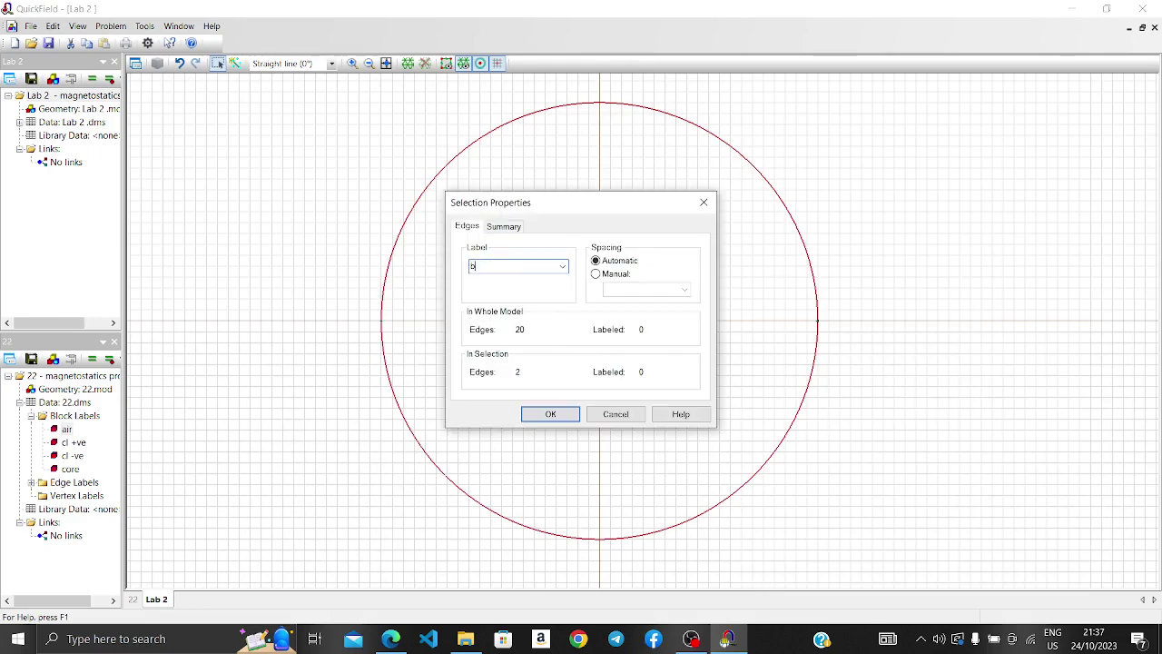
{"action": "type", "text": "oi"}
{"action": "key", "text": "BackSpace"}
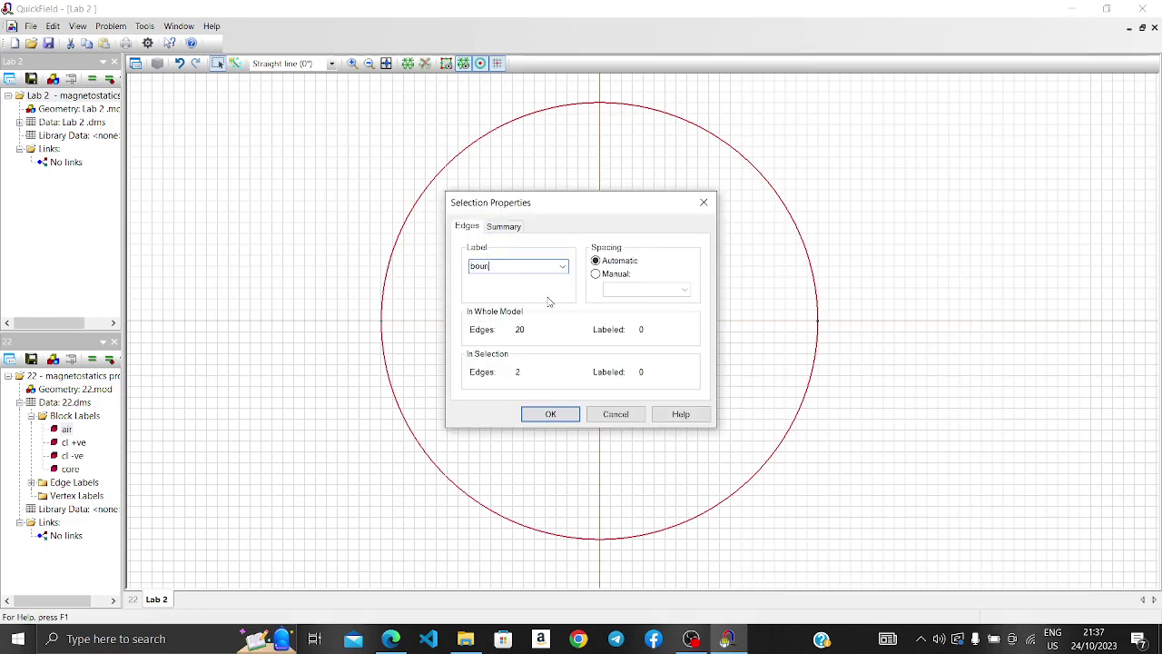
{"action": "type", "text": "undary"}
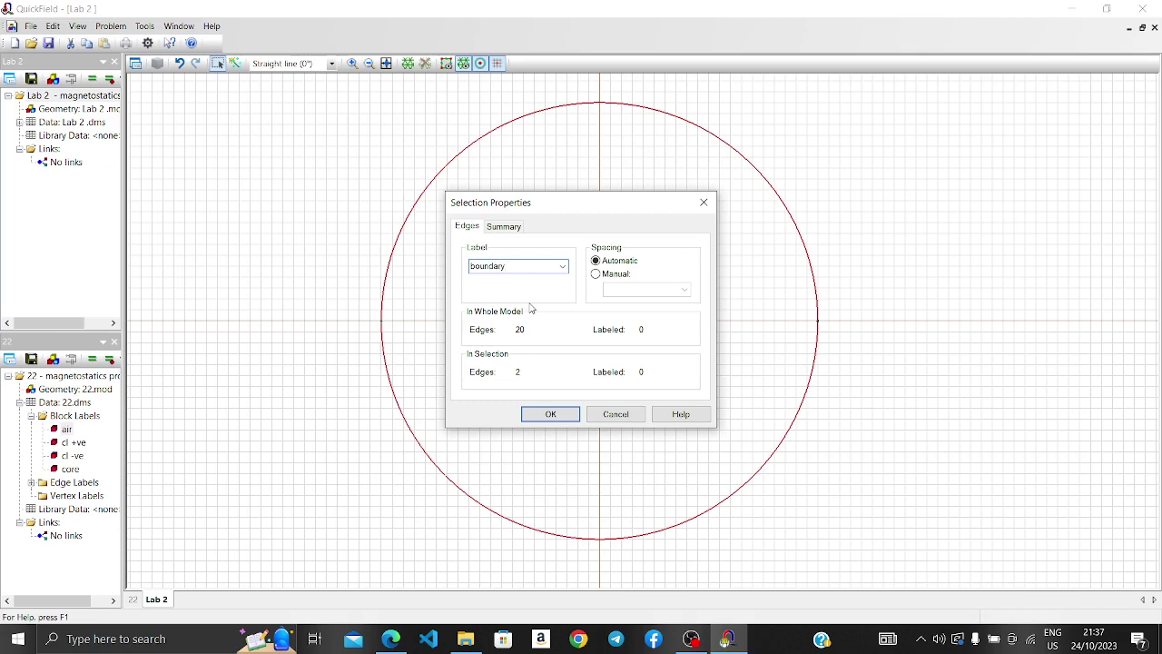
{"action": "left_click", "coordinate": [549, 416]}
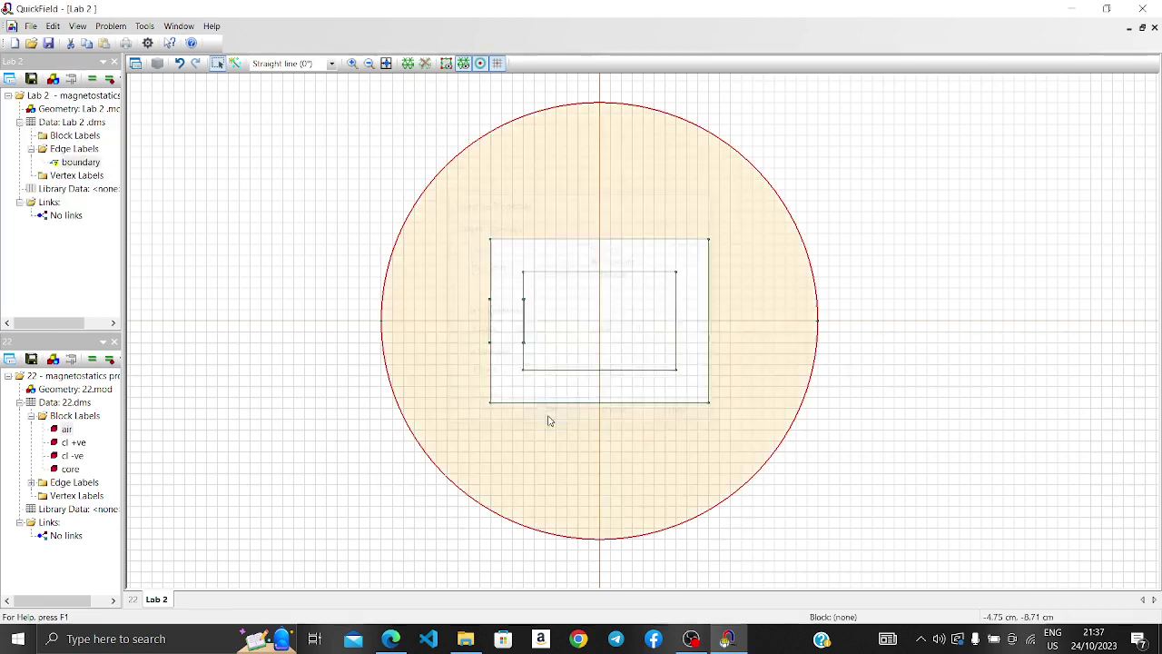
Label the regions around and inside the core as "air", and the rectangular frame between them as "core".
{"action": "double_click", "coordinate": [696, 208]}
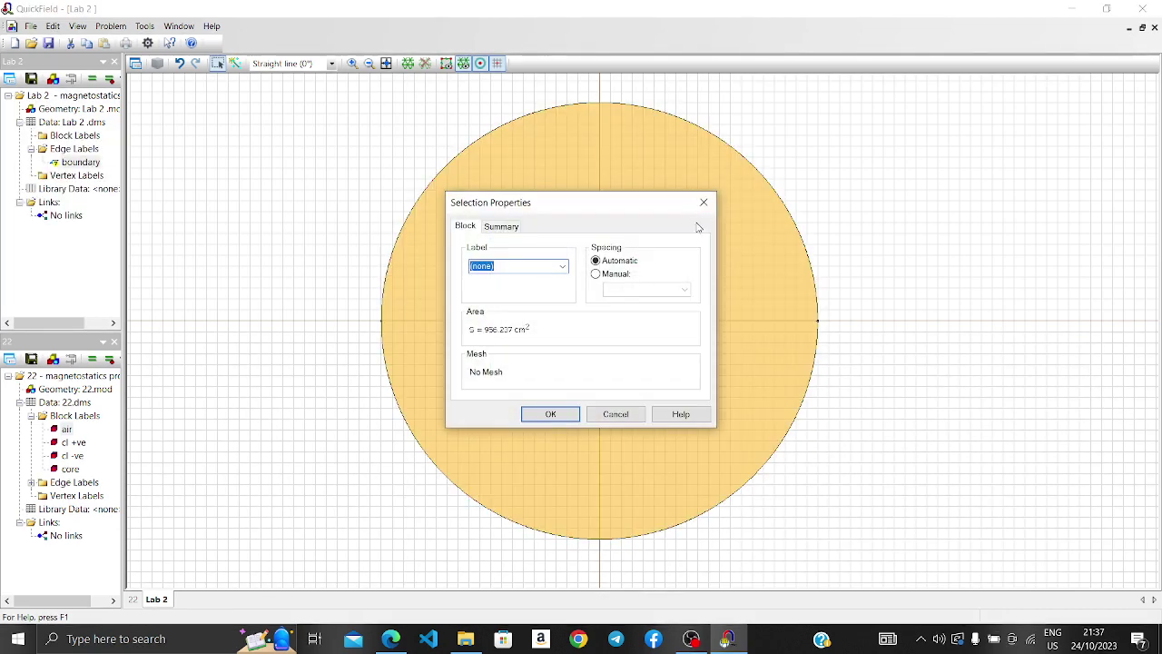
{"action": "left_click", "coordinate": [700, 201]}
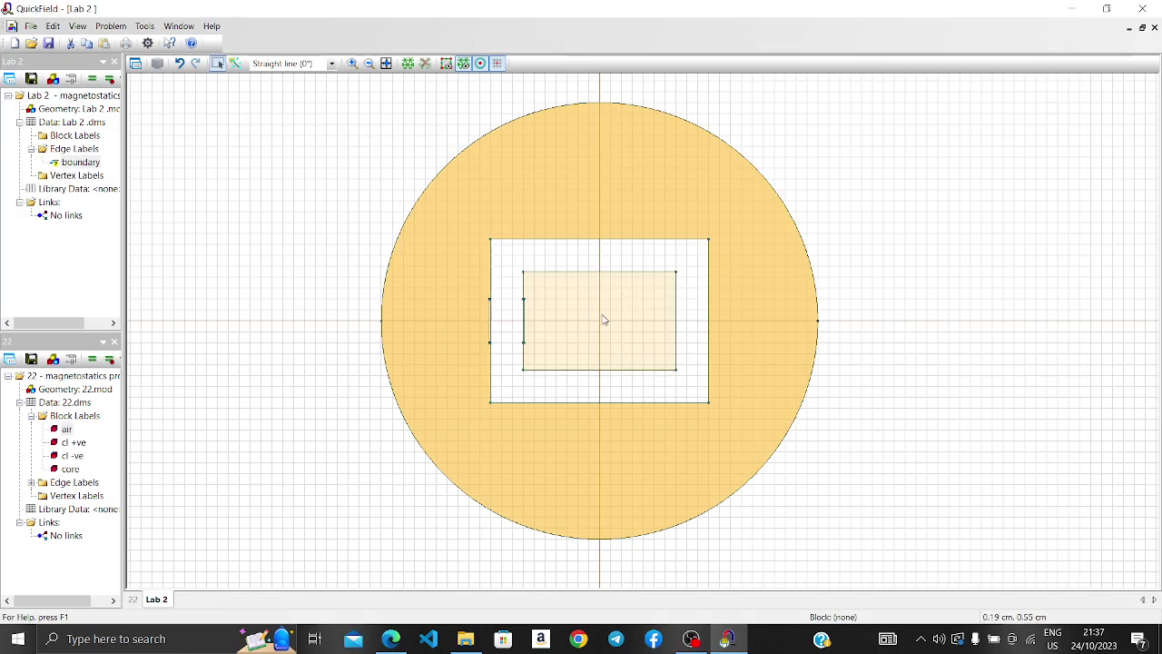
{"action": "right_click", "coordinate": [648, 179]}
{"action": "left_click", "coordinate": [724, 485]}
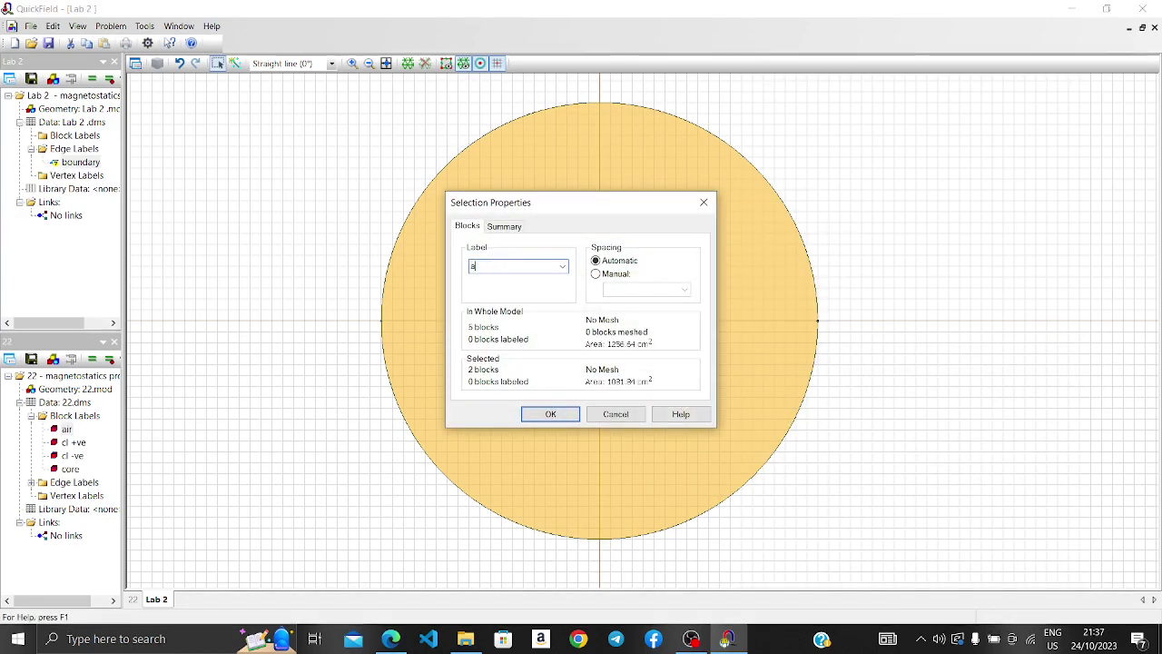
{"action": "left_click", "coordinate": [551, 415]}
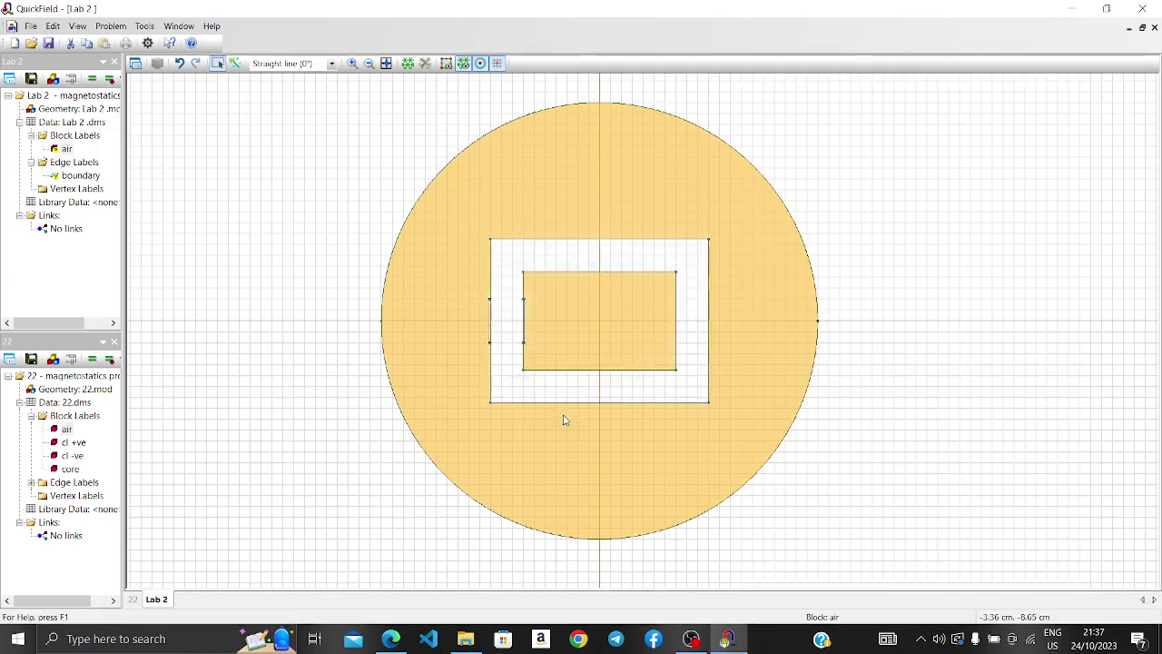
{"action": "double_click", "coordinate": [533, 266]}
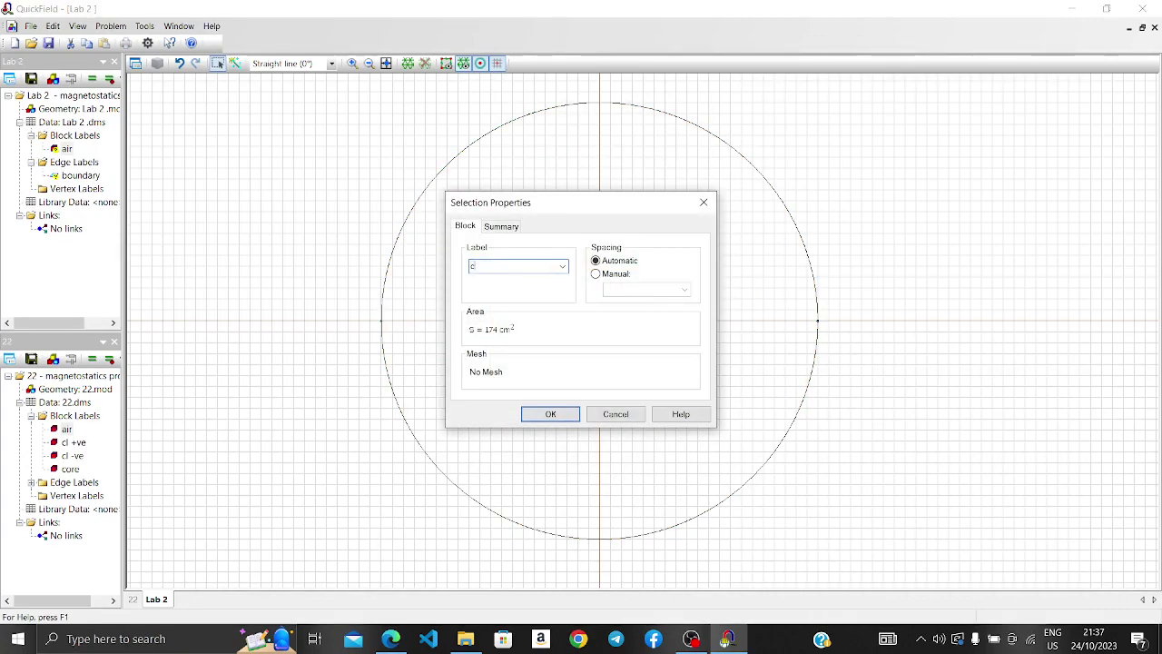
{"action": "left_click", "coordinate": [550, 413]}
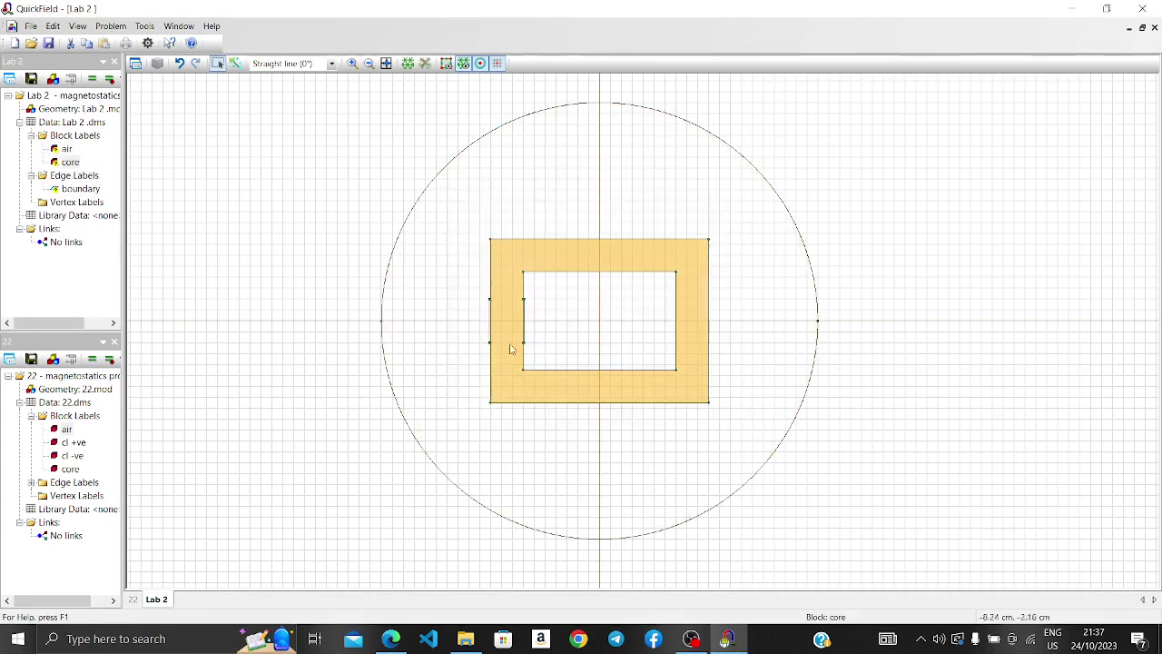
Label the thin coil block on the outer side of the core's left limb as "coil +ve".
{"action": "scroll", "coordinate": [508, 338], "scroll_direction": "up", "scroll_amount": 3}
{"action": "scroll", "coordinate": [402, 270], "scroll_direction": "up", "scroll_amount": 2}
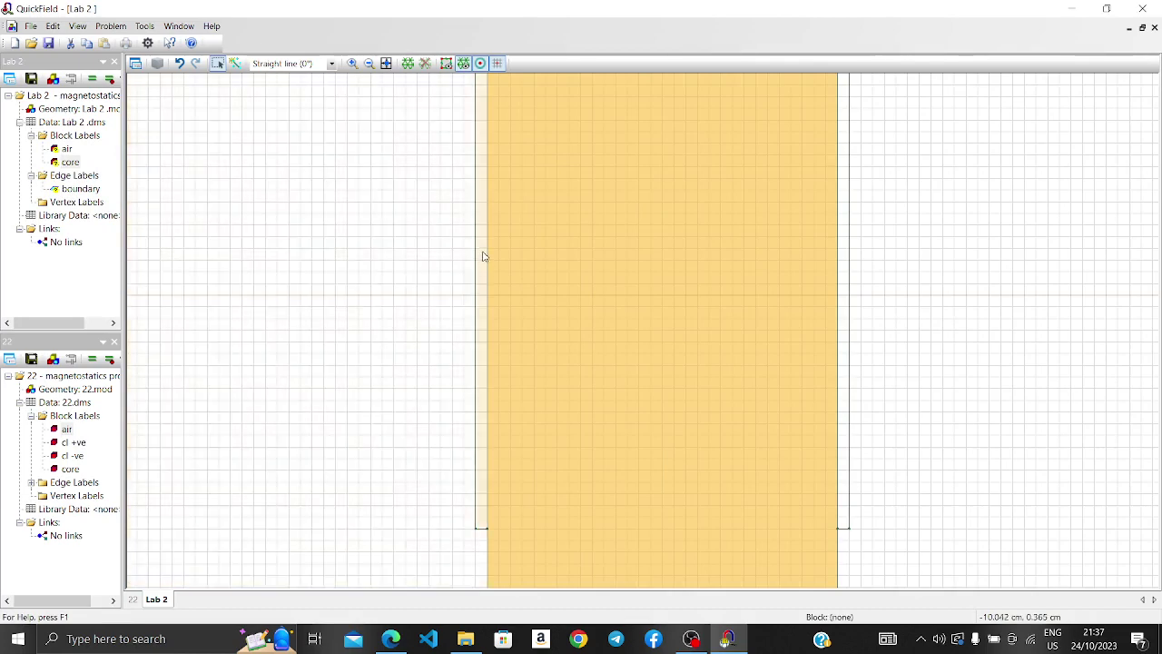
{"action": "double_click", "coordinate": [483, 257]}
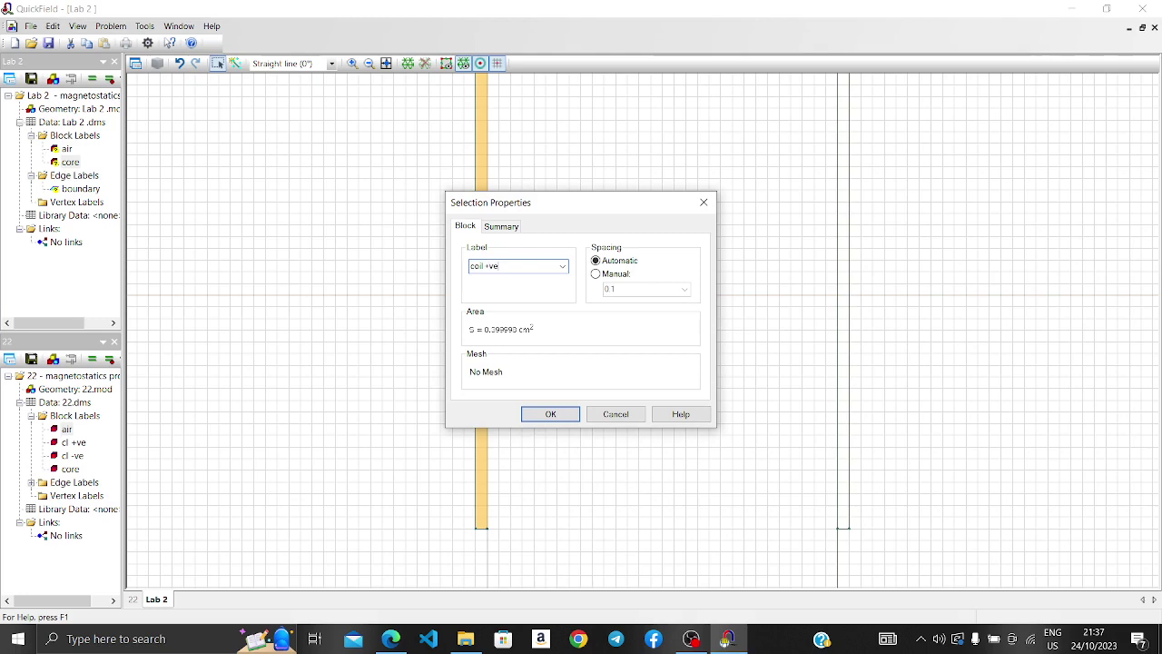
{"action": "left_click", "coordinate": [572, 419]}
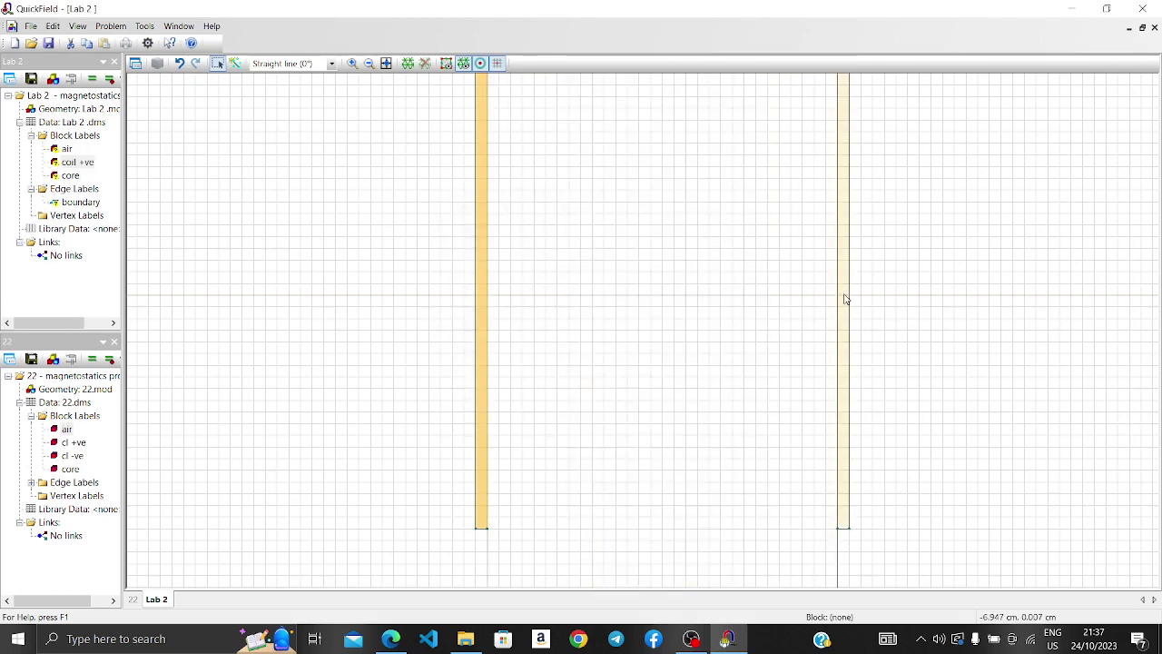
Label the thin coil block on the inner side of the core's left limb as "coil -ve".
{"action": "left_click", "coordinate": [845, 300]}
{"action": "double_click", "coordinate": [845, 300]}
{"action": "type", "text": "c"}
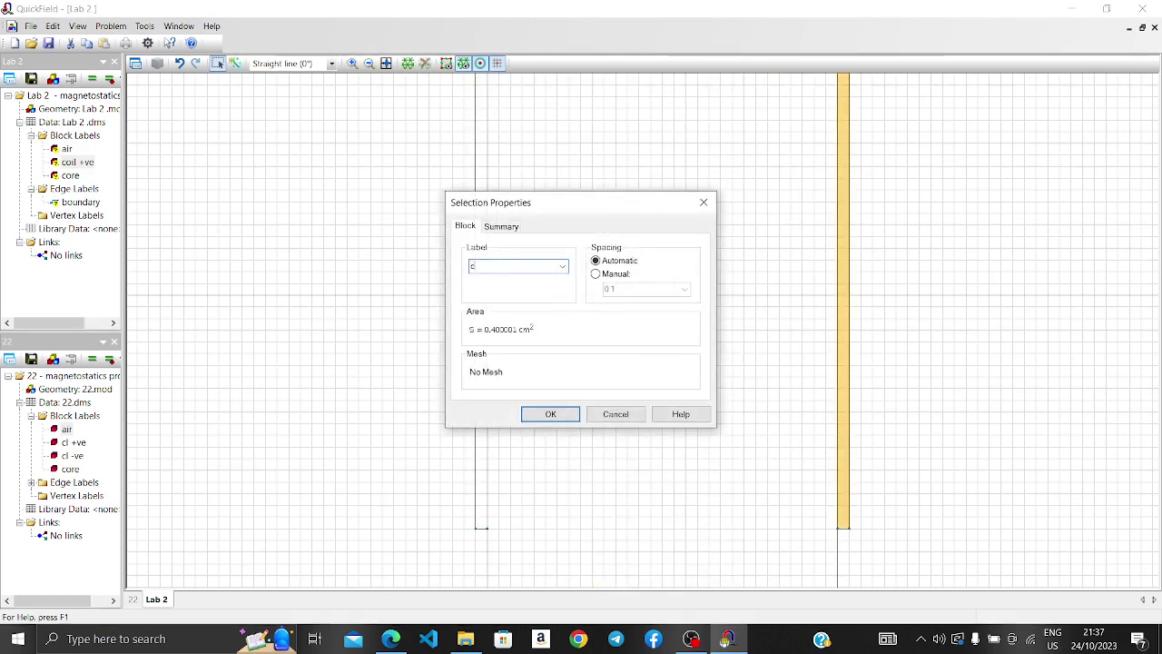
{"action": "type", "text": "oil -ve"}
{"action": "left_click", "coordinate": [552, 414]}
Select the core with its coil blocks and inner air region, and set their manual mesh spacing to 1.6.
{"action": "scroll", "coordinate": [652, 327], "scroll_direction": "down", "scroll_amount": 4}
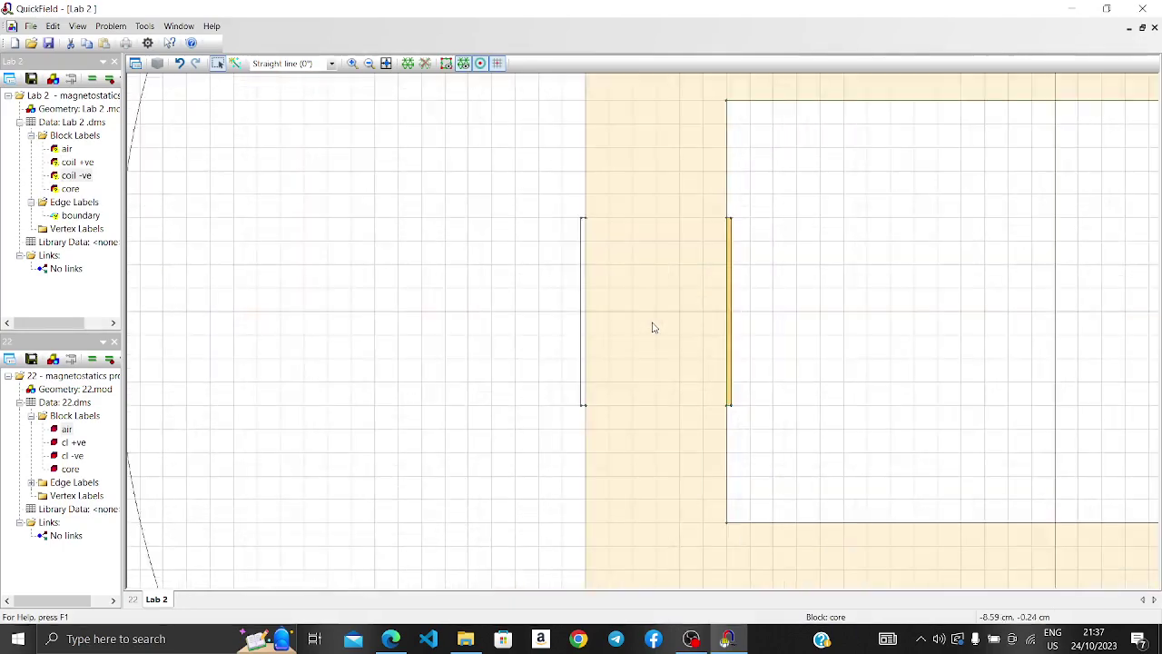
{"action": "scroll", "coordinate": [652, 327], "scroll_direction": "down", "scroll_amount": 2}
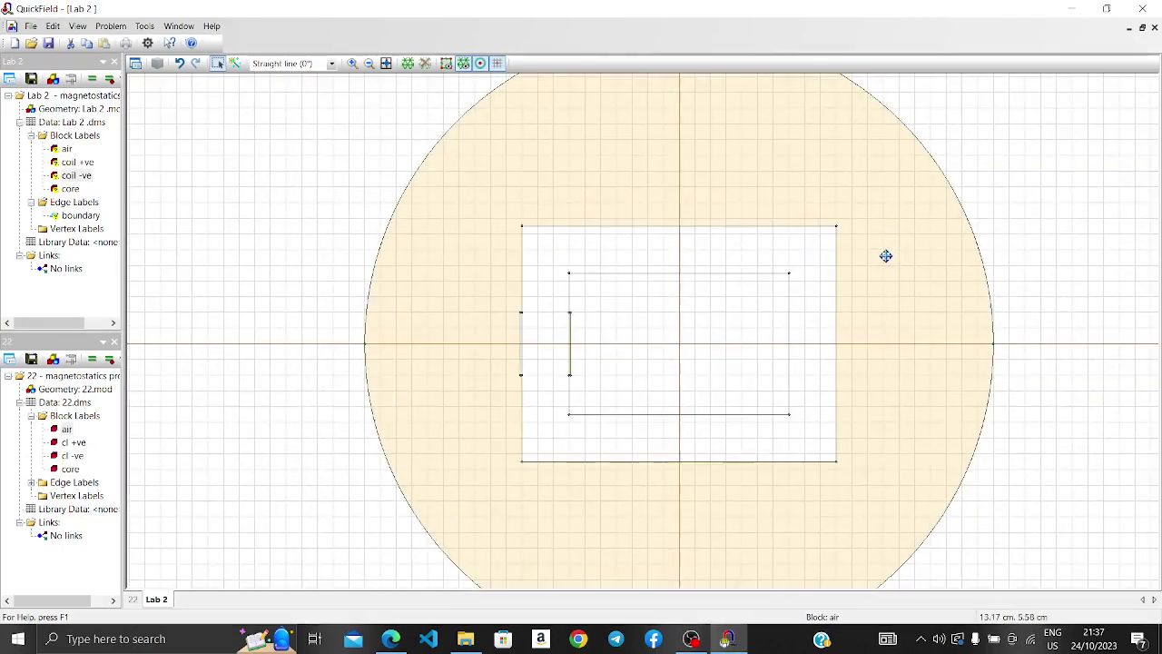
{"action": "scroll", "coordinate": [986, 190], "scroll_direction": "down", "scroll_amount": 3}
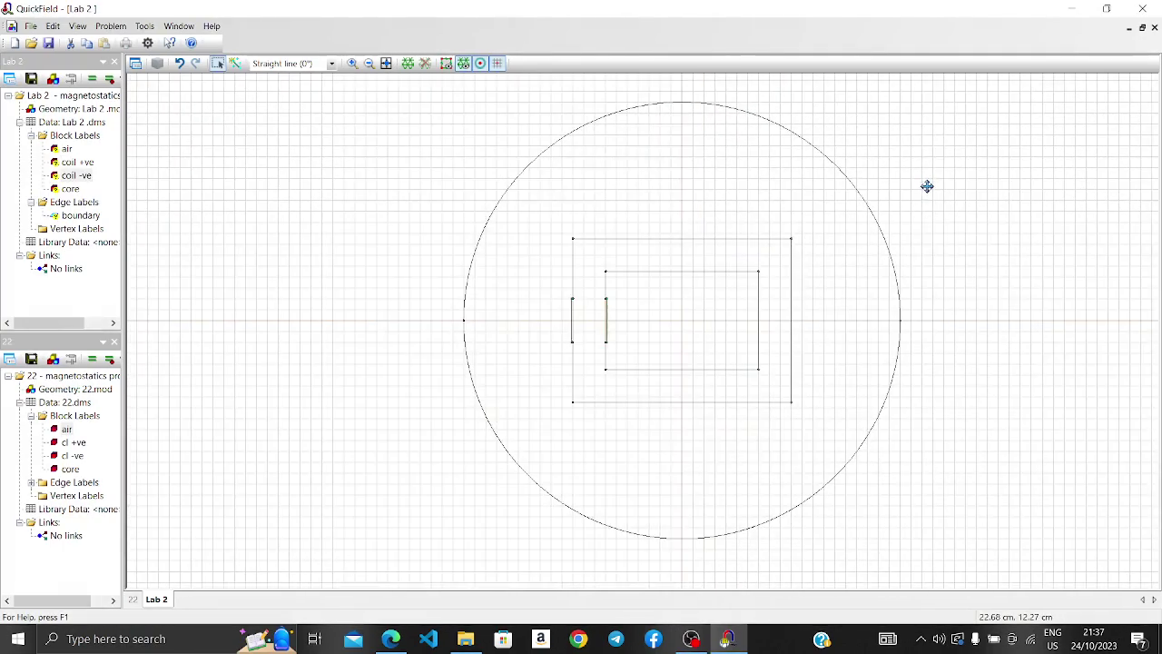
{"action": "left_click_drag", "start_coordinate": [796, 431], "coordinate": [549, 227]}
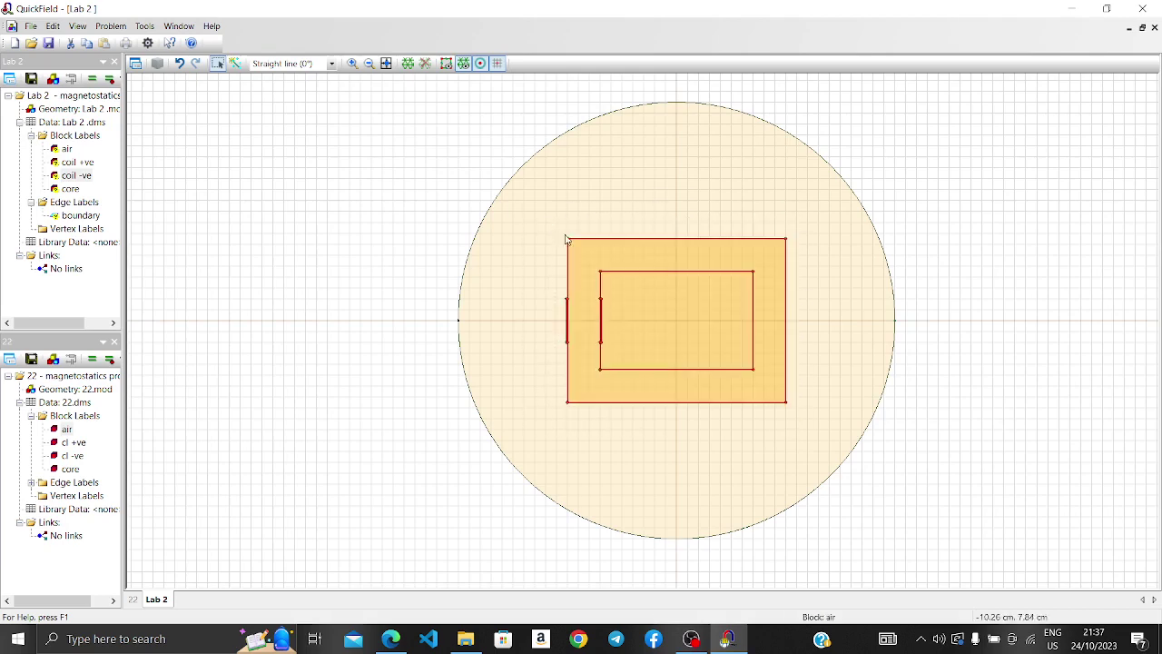
{"action": "right_click", "coordinate": [614, 262]}
{"action": "left_click", "coordinate": [641, 557]}
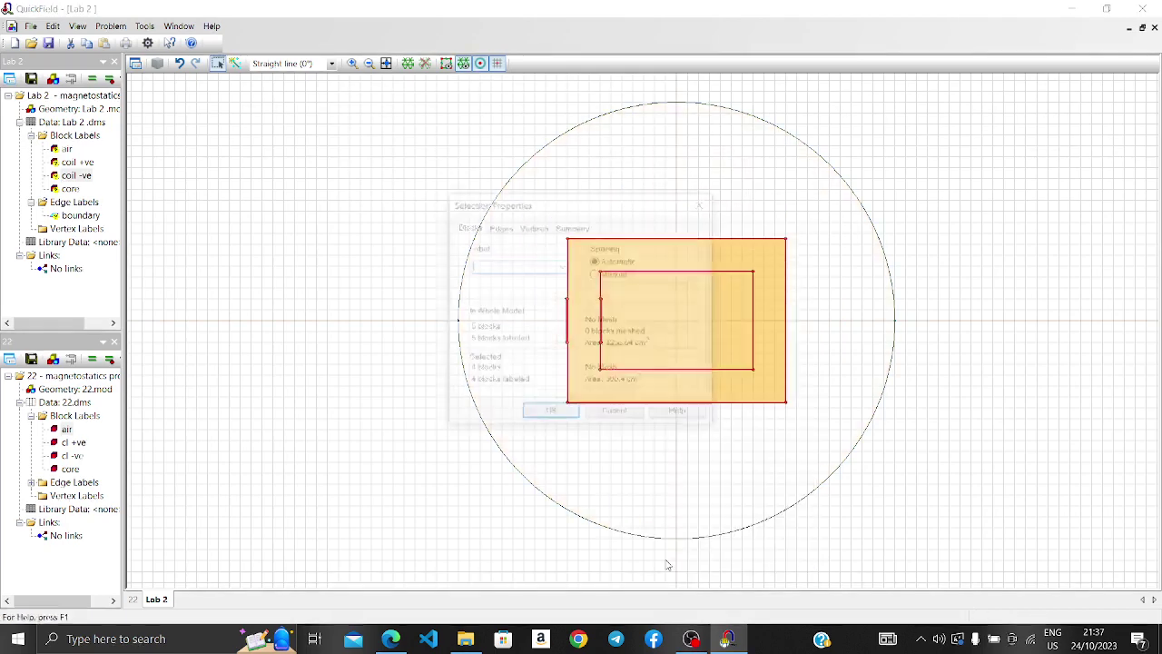
{"action": "left_click", "coordinate": [600, 274]}
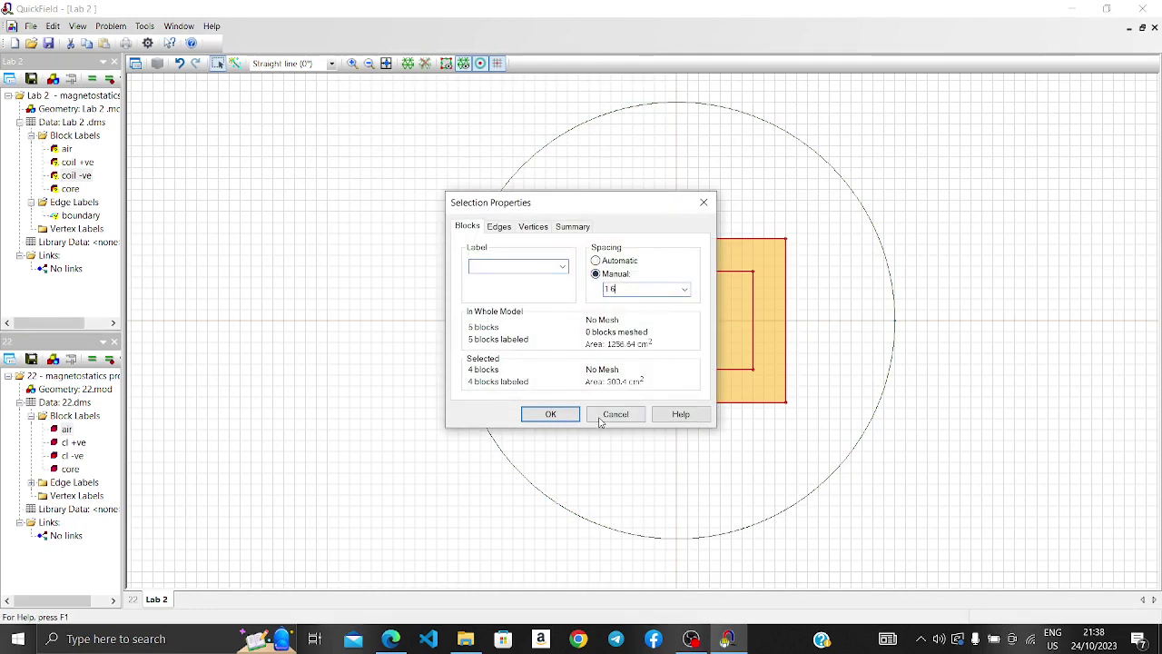
{"action": "left_click", "coordinate": [554, 414]}
Set the manual mesh spacing of the outer air block to 8.
{"action": "double_click", "coordinate": [734, 178]}
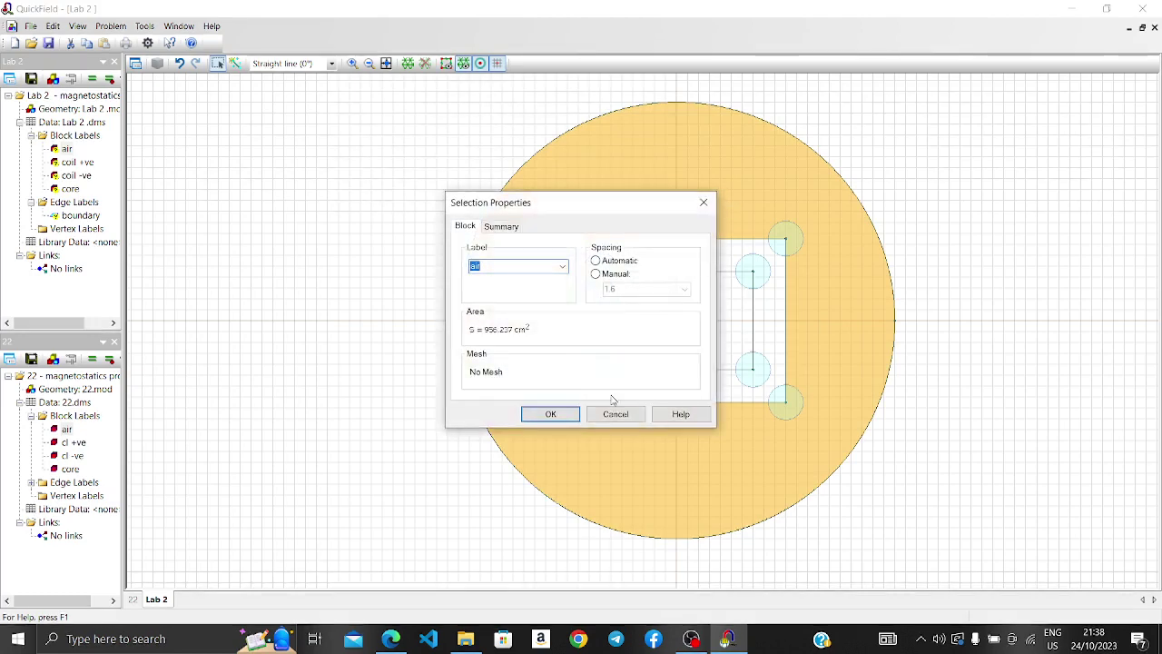
{"action": "left_click", "coordinate": [598, 274]}
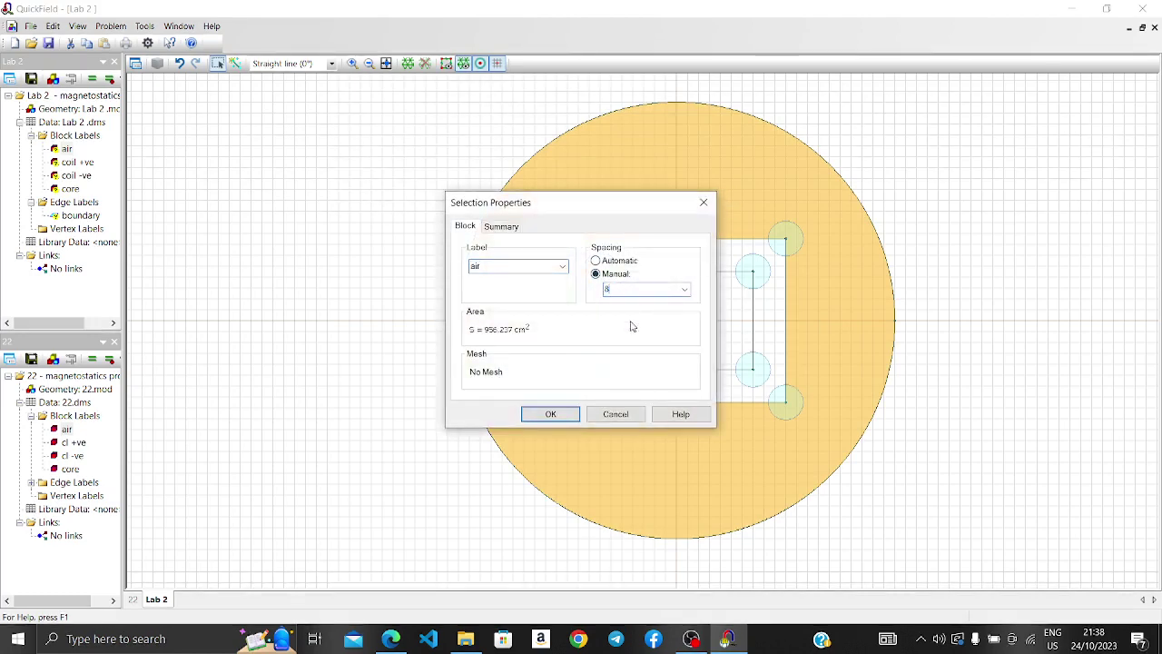
{"action": "left_click", "coordinate": [550, 414]}
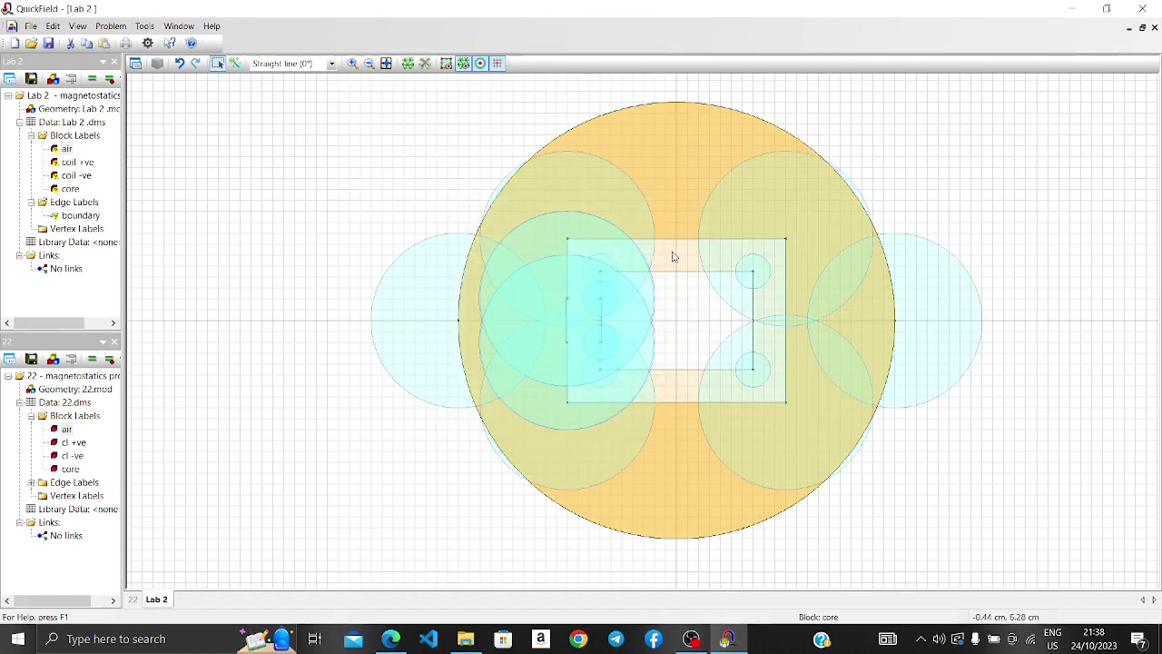
{"action": "left_click", "coordinate": [672, 256]}
{"action": "double_click", "coordinate": [674, 255]}
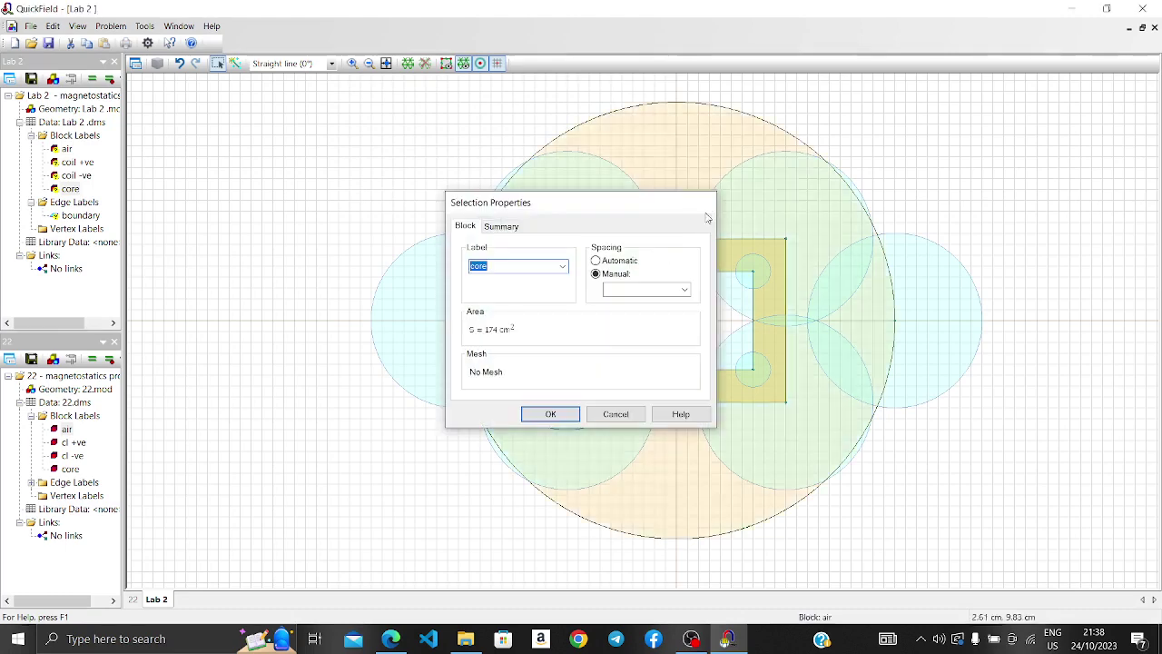
{"action": "key", "text": "Return"}
Reapply a manual mesh spacing of 1.6 to the core, both coil blocks and the inner air region.
{"action": "left_click_drag", "start_coordinate": [802, 429], "coordinate": [547, 227]}
{"action": "right_click", "coordinate": [688, 306]}
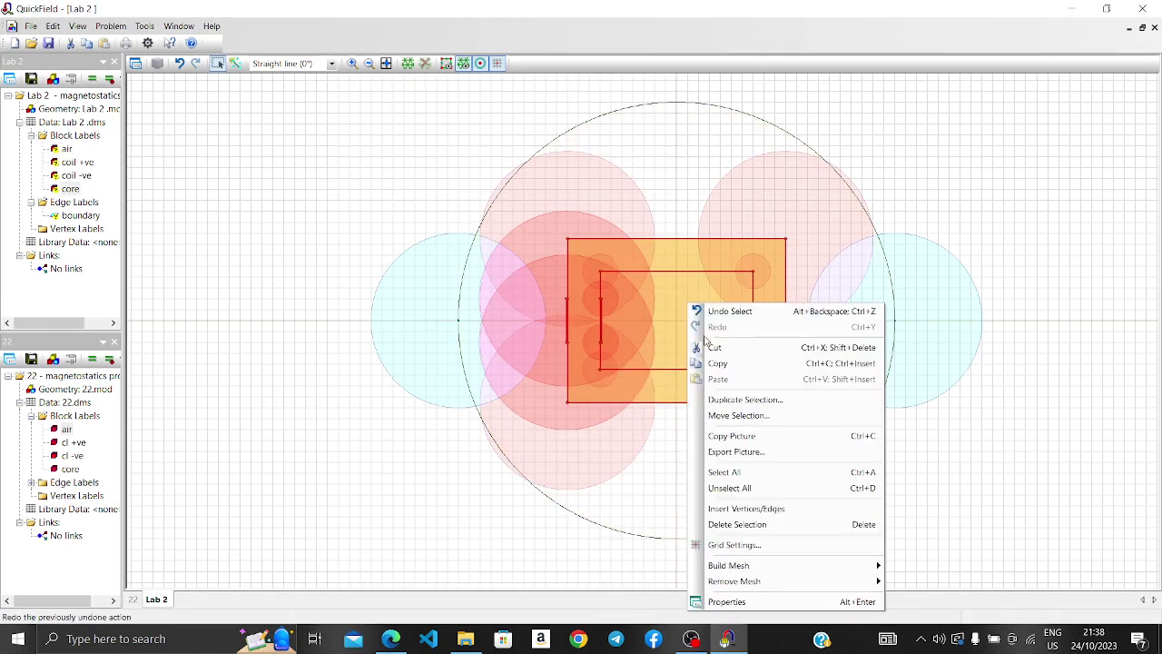
{"action": "left_click", "coordinate": [728, 602]}
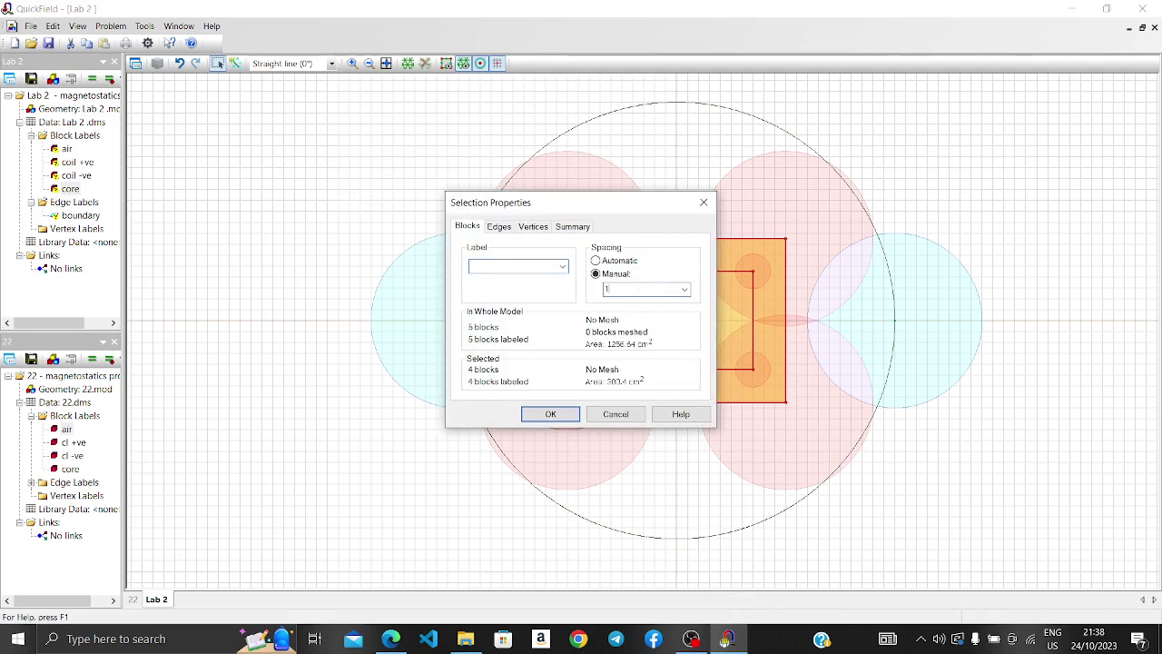
{"action": "left_click", "coordinate": [571, 420]}
Select the entire model, including the outer circle, and build the finite-element mesh in all its blocks.
{"action": "scroll", "coordinate": [721, 239], "scroll_direction": "down", "scroll_amount": 1}
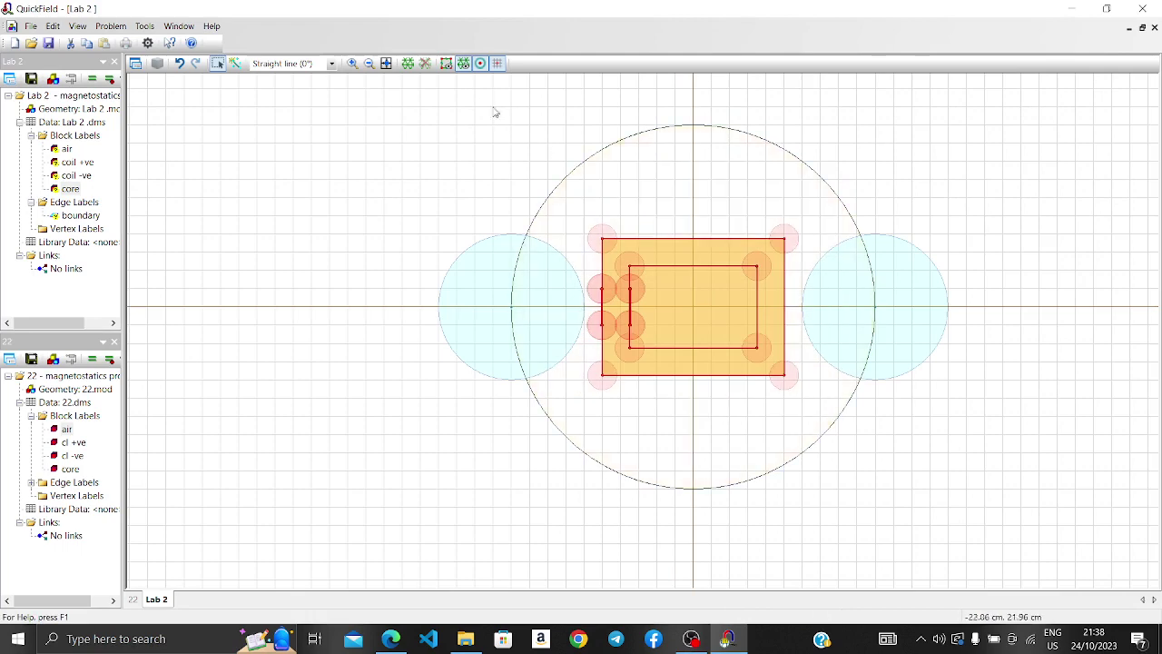
{"action": "left_click_drag", "start_coordinate": [495, 112], "coordinate": [939, 518]}
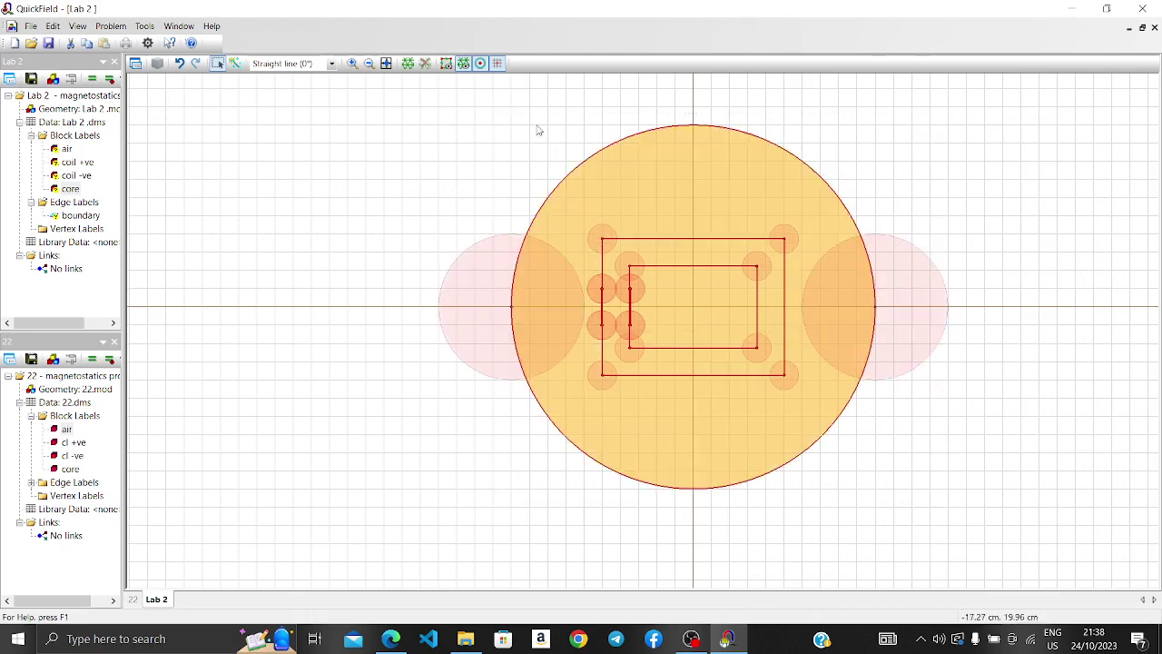
{"action": "left_click", "coordinate": [408, 62]}
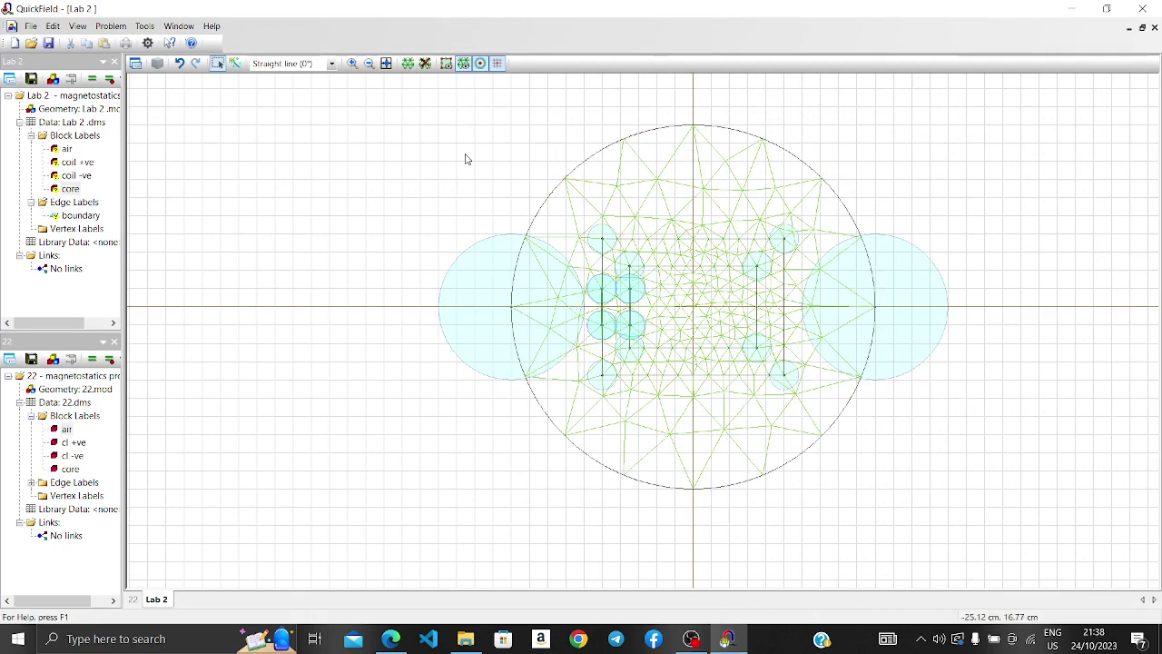
{"action": "double_click", "coordinate": [423, 185]}
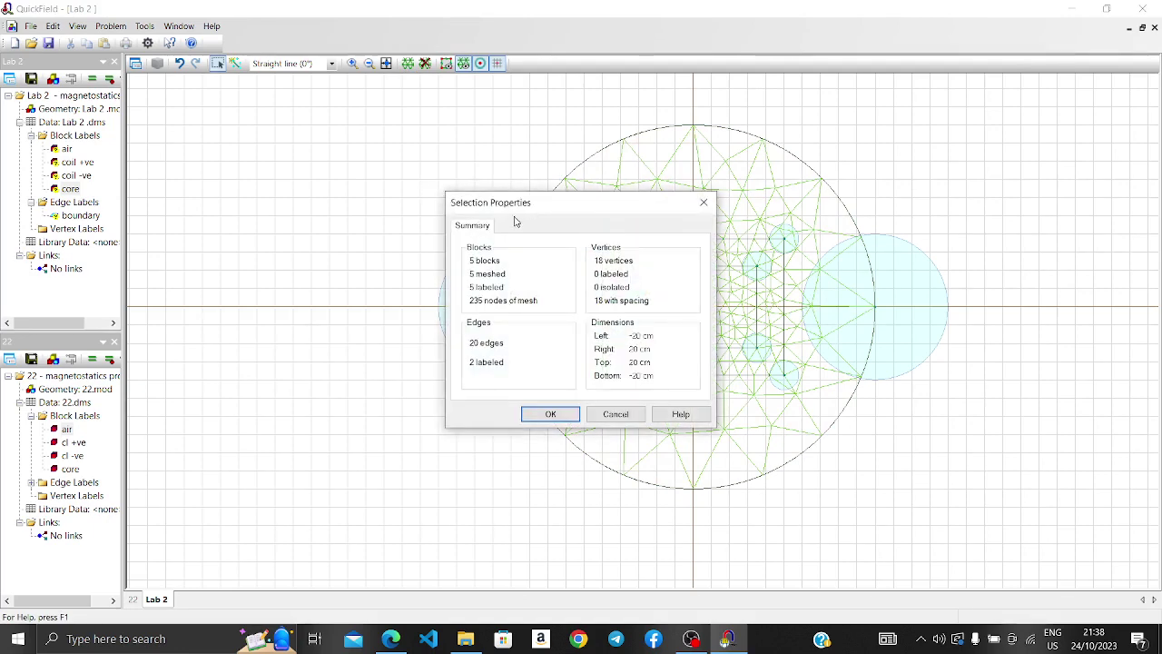
{"action": "left_click_drag", "start_coordinate": [472, 214], "coordinate": [424, 211]}
{"action": "left_click", "coordinate": [654, 201]}
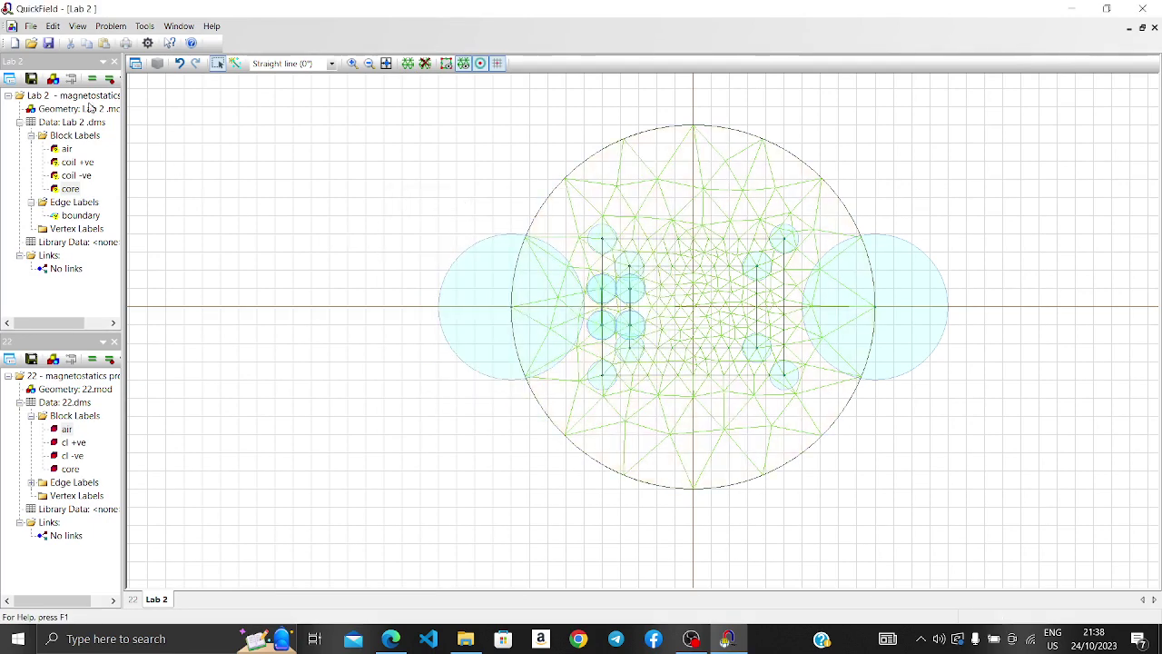
Try to solve the Lab 2 problem.
{"action": "left_click", "coordinate": [92, 79]}
{"action": "left_click", "coordinate": [558, 381]}
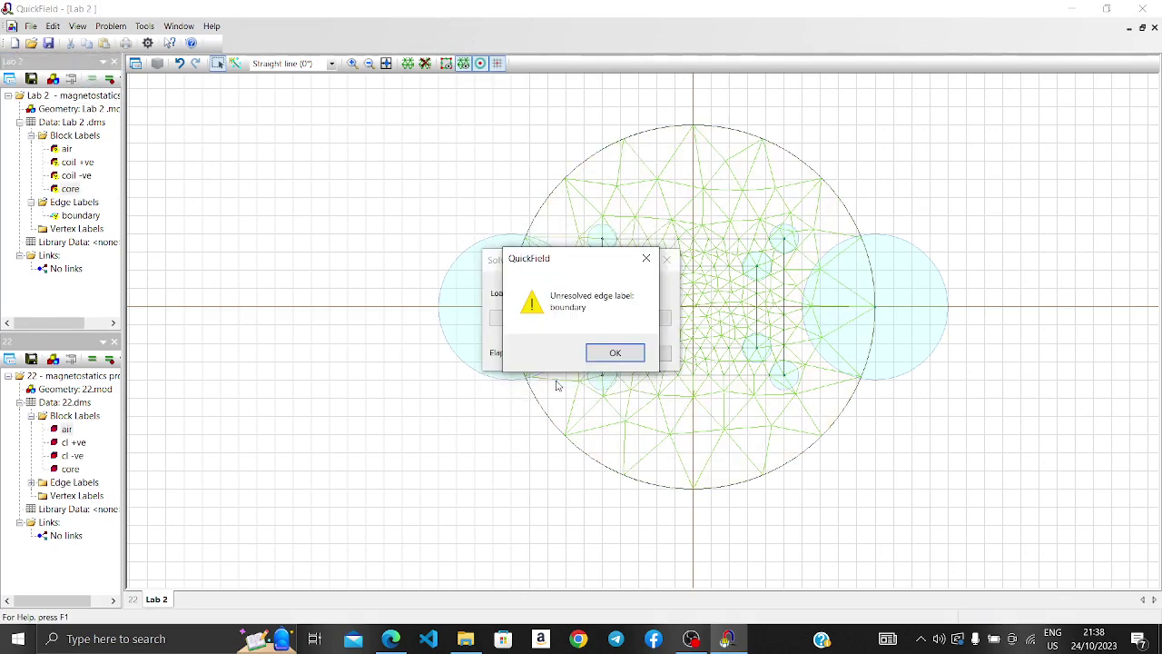
{"action": "left_click", "coordinate": [614, 353]}
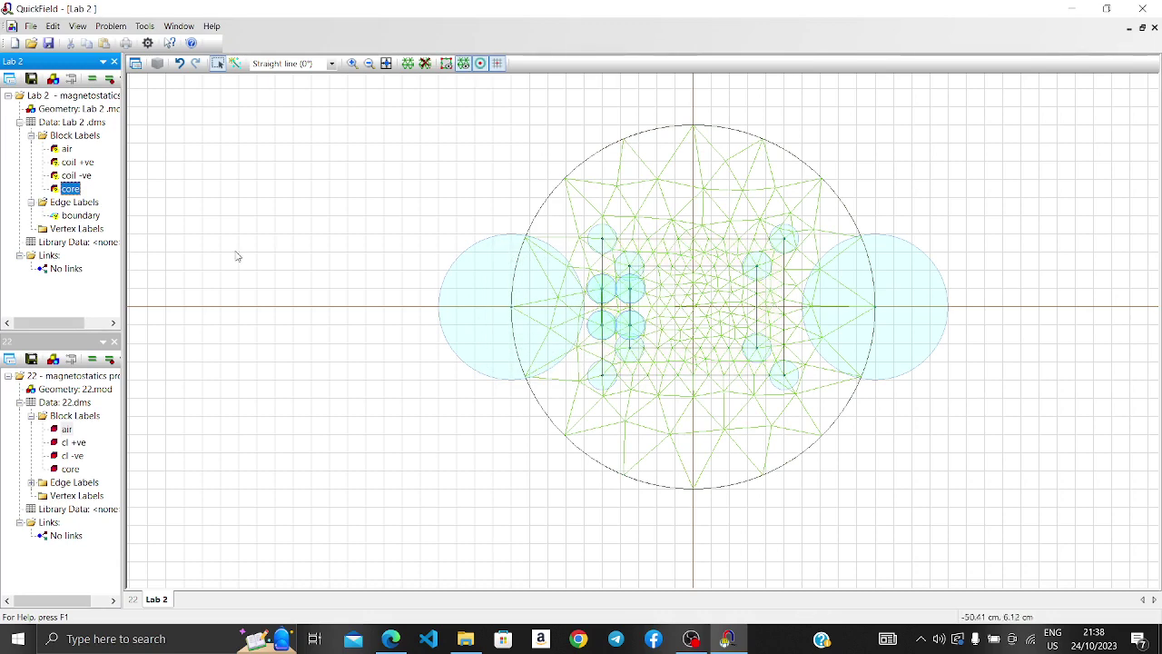
Set the air label's relative permeability to 1, and give coil +ve relative permeability 1 and total ampere-turns of 10 A.
{"action": "double_click", "coordinate": [65, 148]}
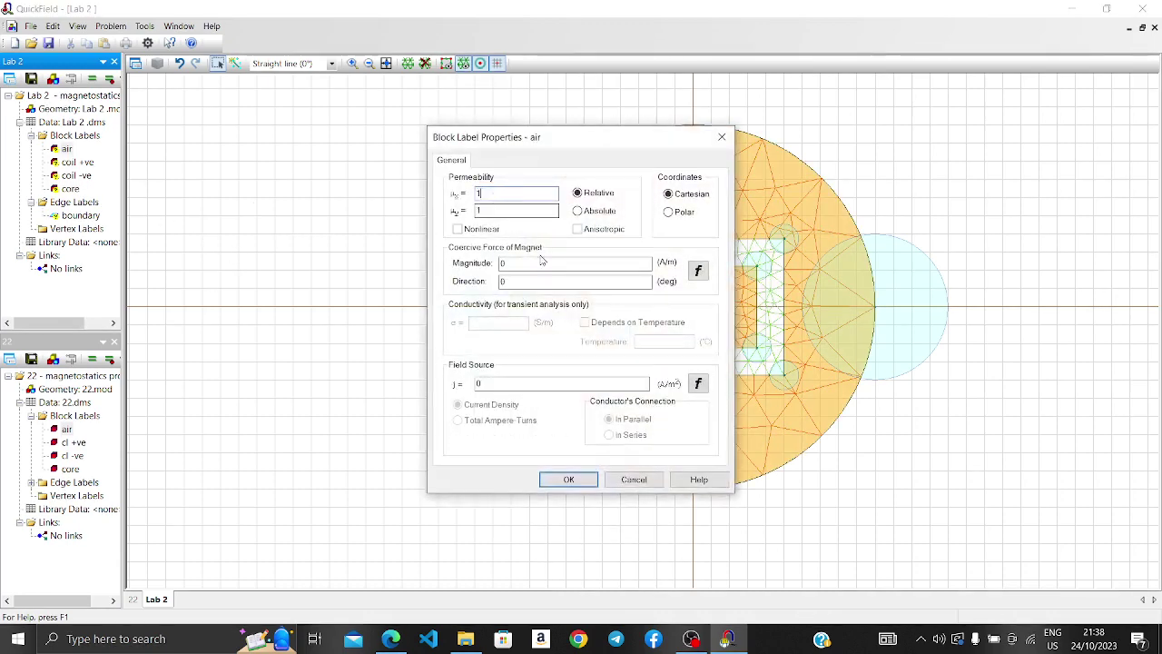
{"action": "left_click", "coordinate": [565, 480]}
{"action": "double_click", "coordinate": [68, 164]}
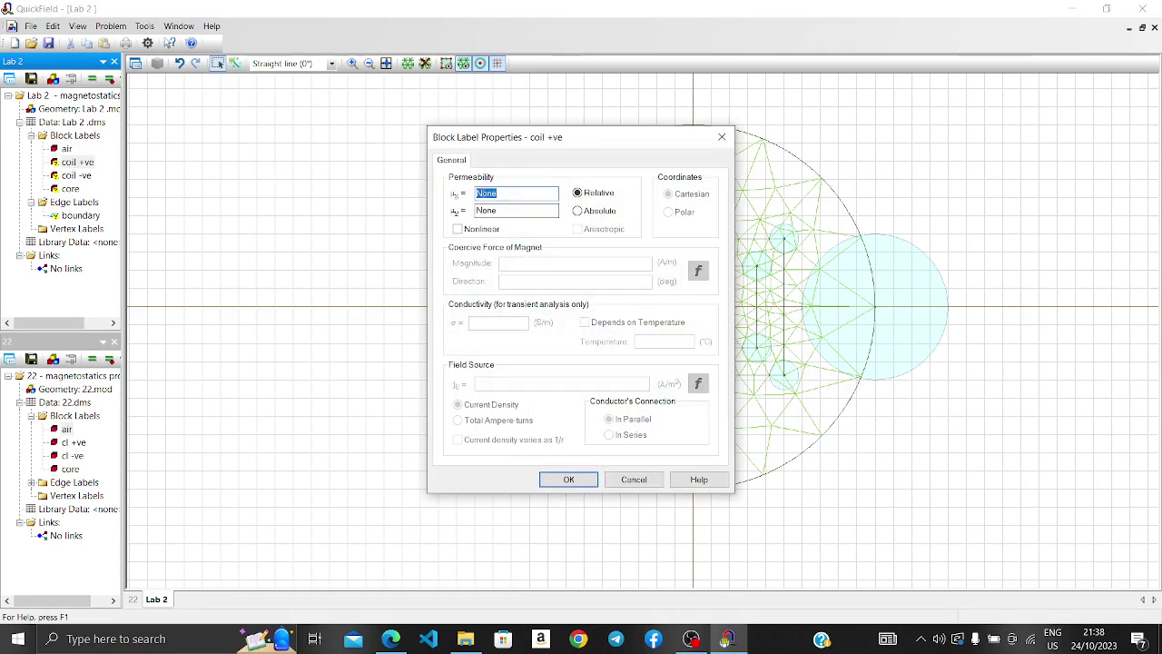
{"action": "type", "text": "1"}
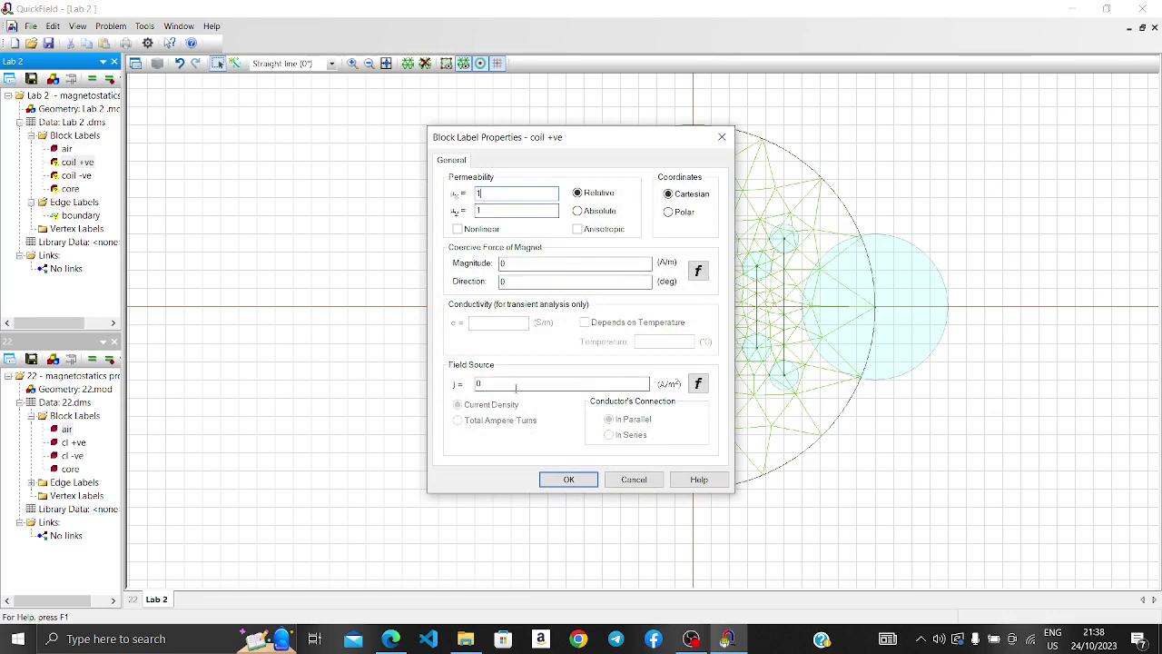
{"action": "type", "text": "5"}
{"action": "left_click", "coordinate": [471, 420]}
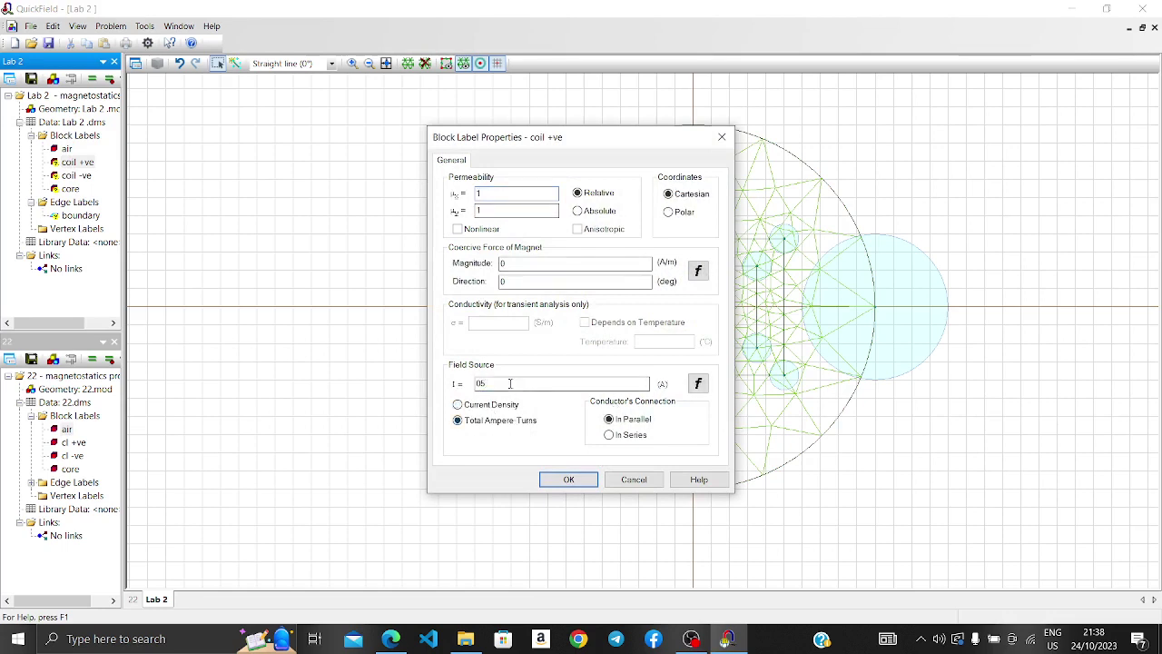
{"action": "left_click_drag", "start_coordinate": [536, 146], "coordinate": [517, 145]}
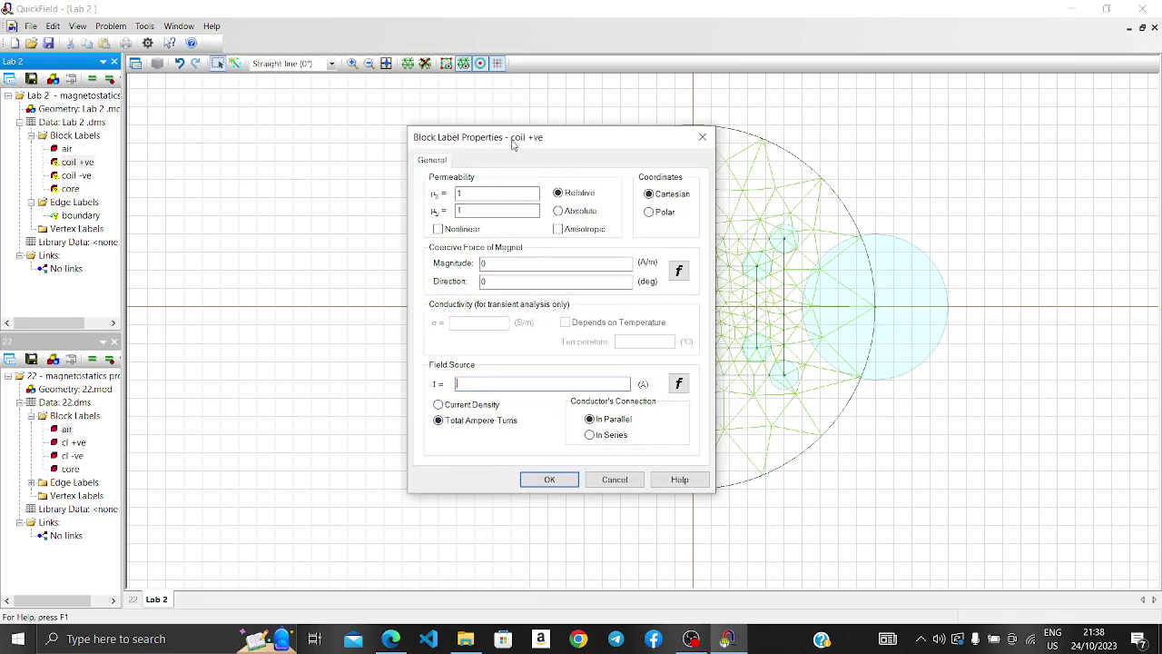
{"action": "left_click", "coordinate": [493, 383]}
{"action": "type", "text": "10"}
{"action": "left_click", "coordinate": [550, 479]}
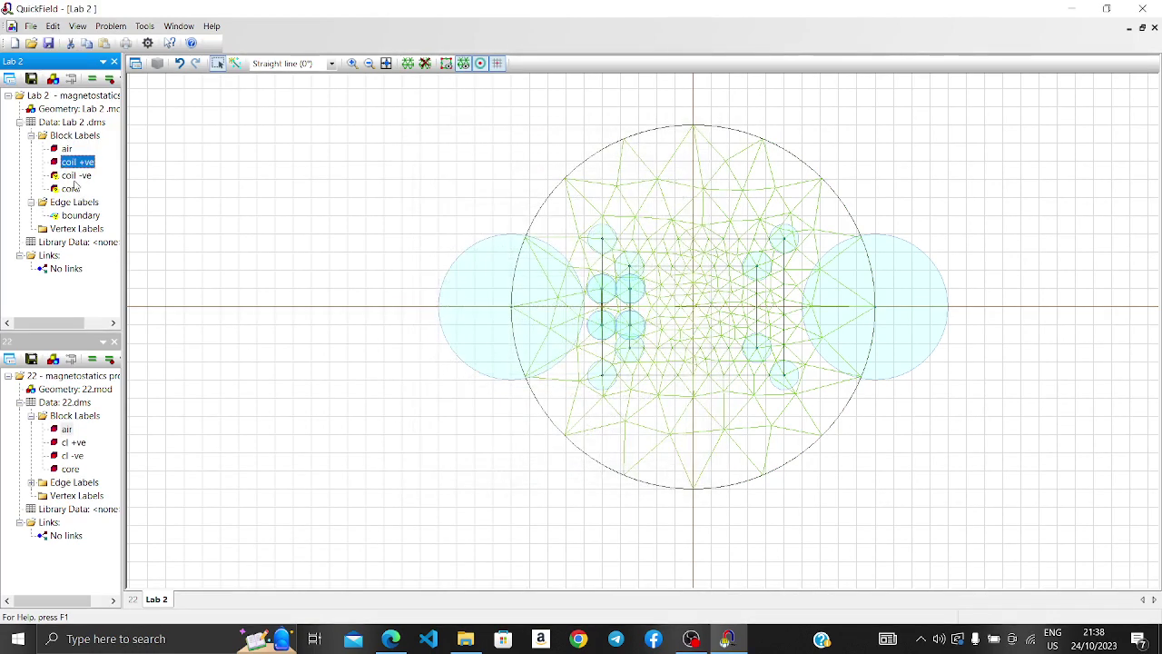
Give the coil -ve label a relative permeability of 1 and total ampere-turns of -10 A.
{"action": "double_click", "coordinate": [77, 175]}
{"action": "type", "text": "1"}
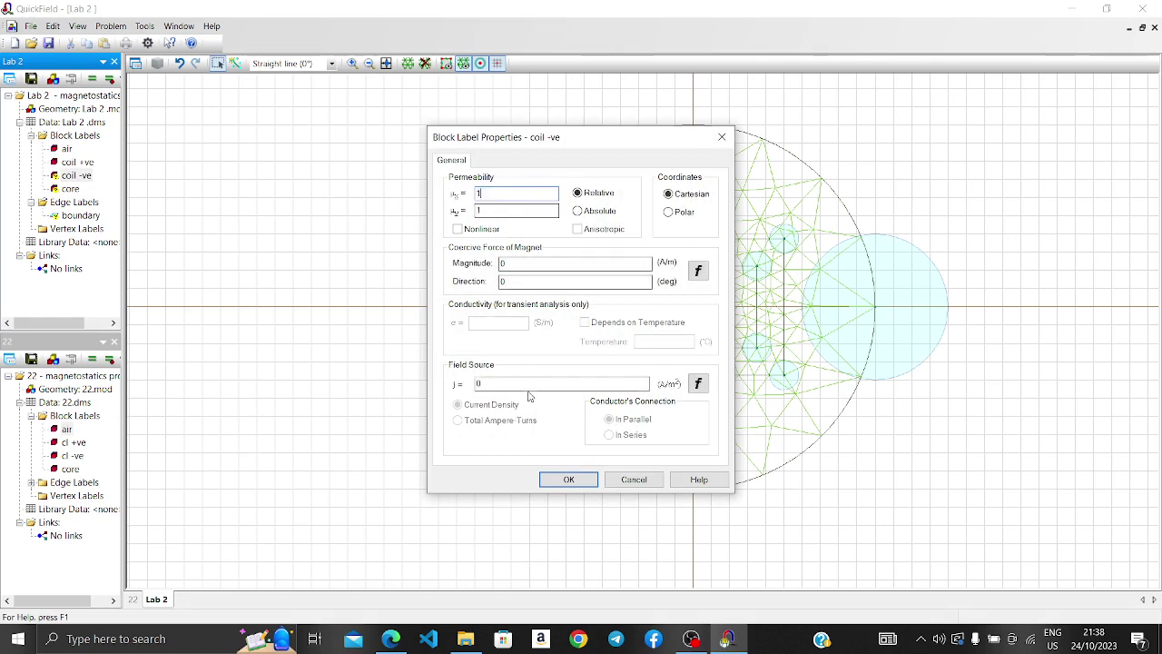
{"action": "double_click", "coordinate": [481, 383]}
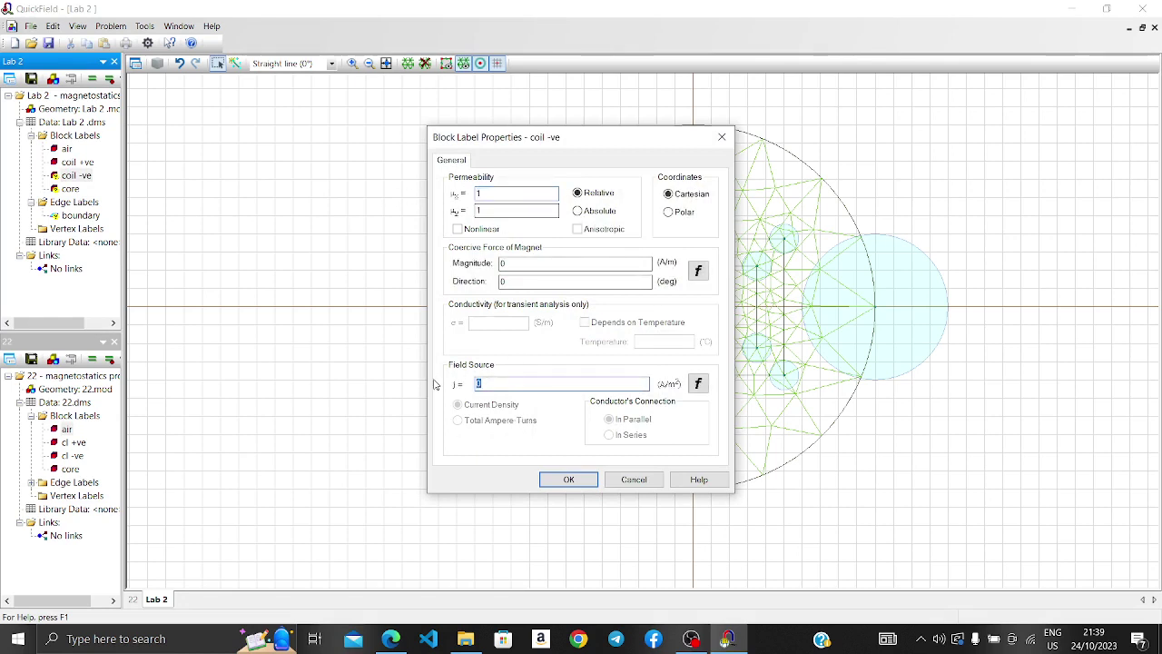
{"action": "type", "text": "44"}
{"action": "key", "text": "Tab"}
{"action": "key", "text": "Down"}
{"action": "type", "text": "-1"}
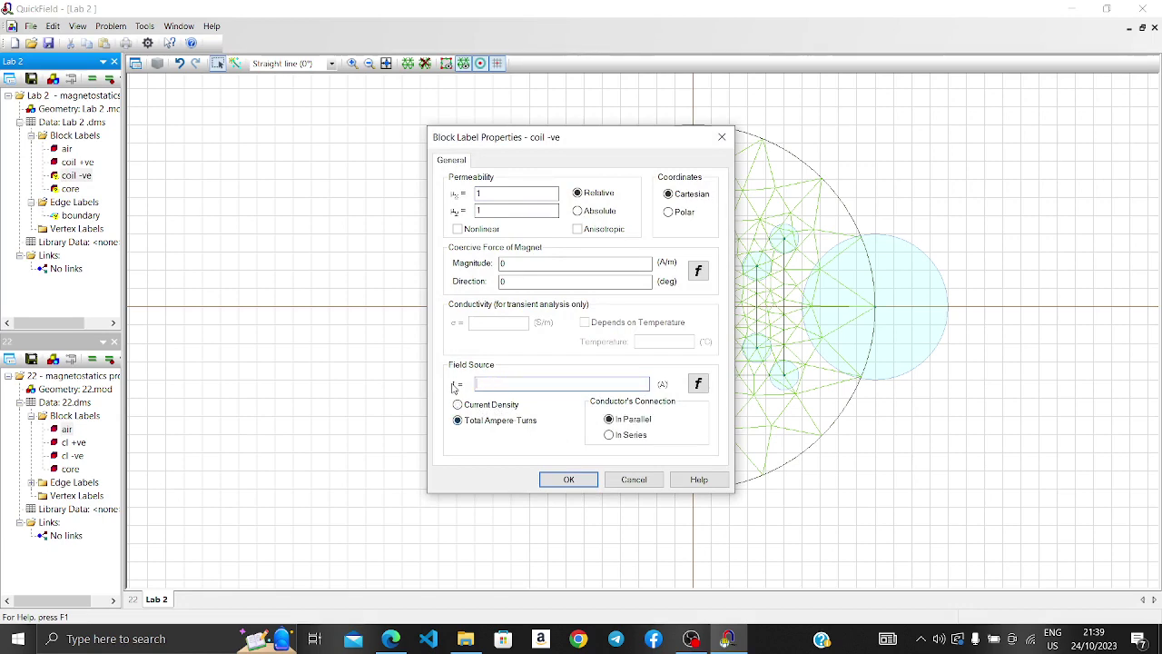
{"action": "left_click", "coordinate": [568, 480]}
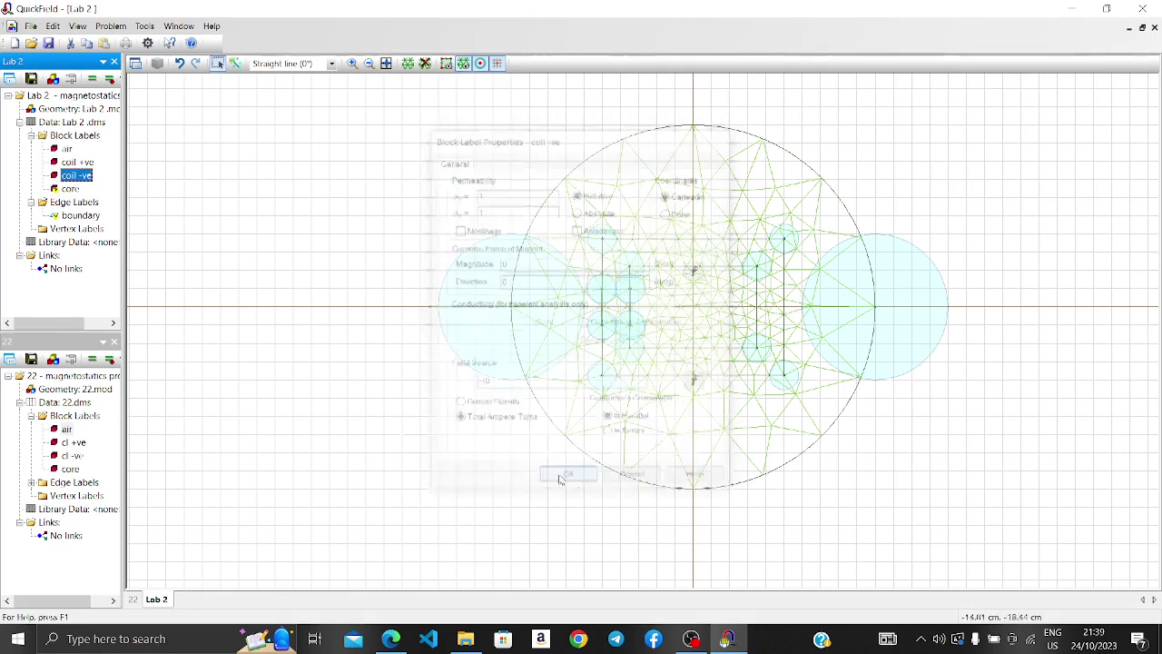
Set the core label's relative permeability to 1000.
{"action": "double_click", "coordinate": [70, 189]}
{"action": "type", "text": "1000"}
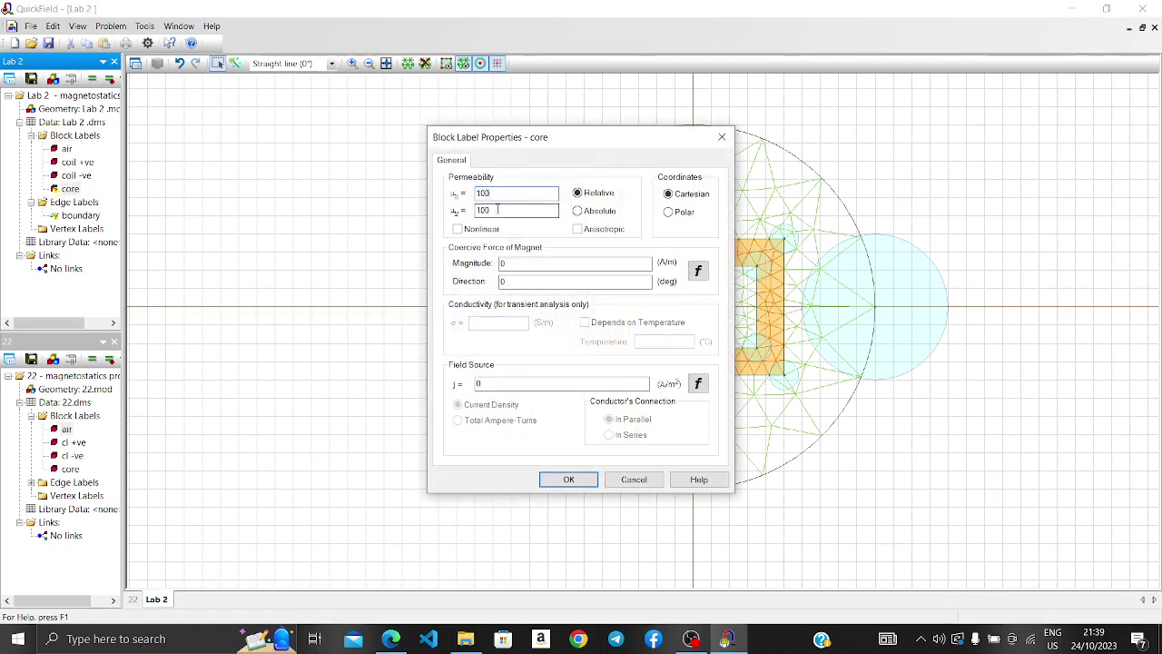
{"action": "left_click", "coordinate": [569, 480]}
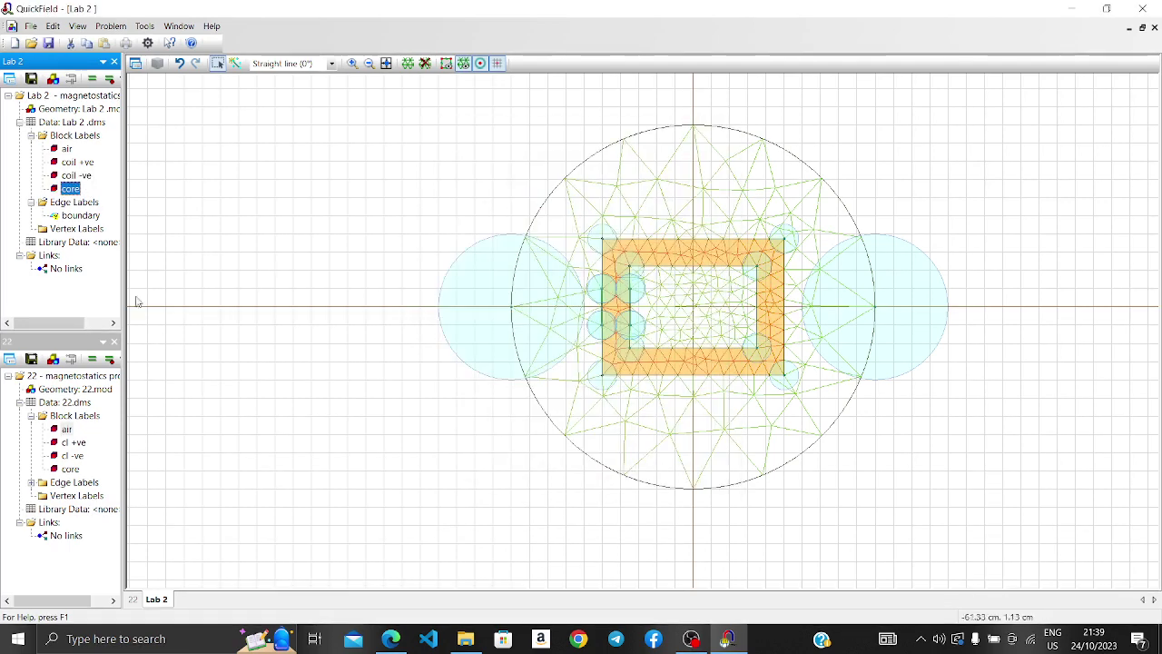
Assign a magnetic potential condition of 0 Wb/m to the boundary edge label.
{"action": "double_click", "coordinate": [79, 215]}
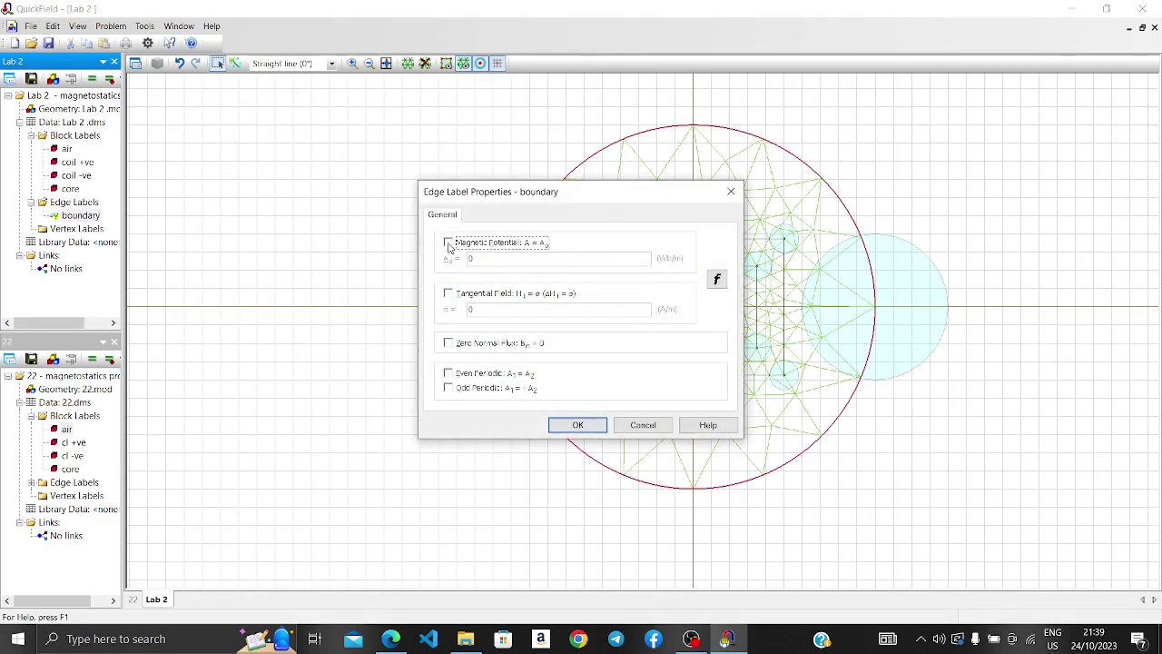
{"action": "left_click", "coordinate": [448, 243]}
{"action": "left_click", "coordinate": [574, 425]}
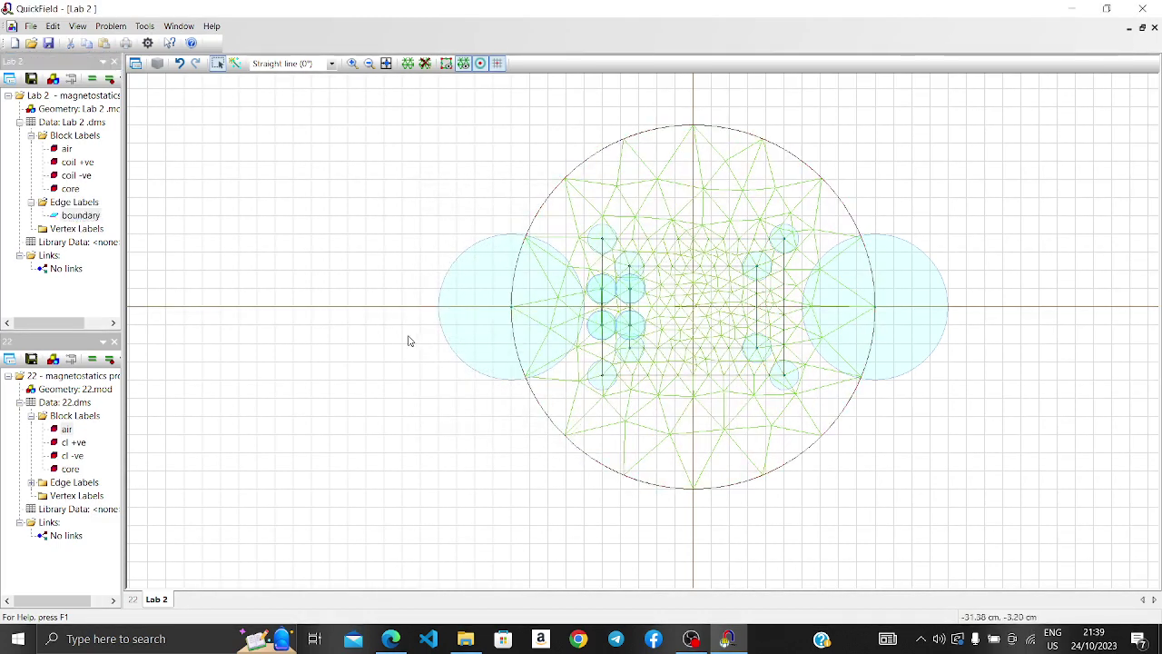
Solve the Lab 2 problem, saving the modified data file, and open the resulting field picture.
{"action": "left_click", "coordinate": [76, 79]}
{"action": "left_click", "coordinate": [566, 367]}
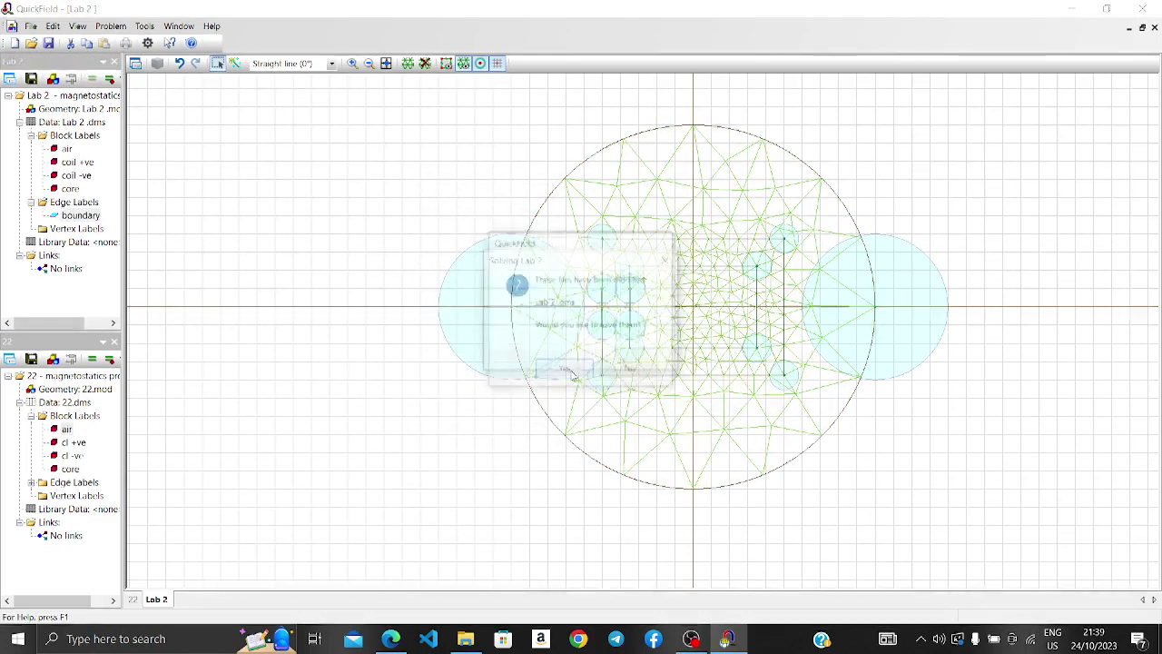
{"action": "left_click", "coordinate": [625, 353]}
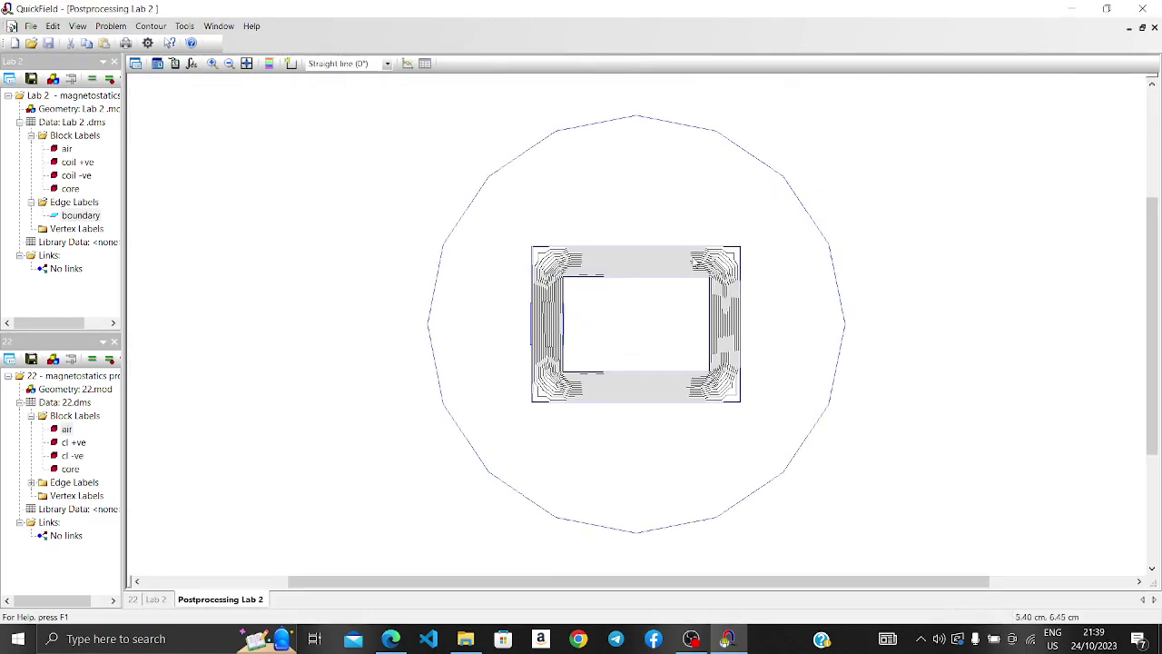
Add flux density B vectors and a flux density color map to the field picture.
{"action": "left_click", "coordinate": [211, 63]}
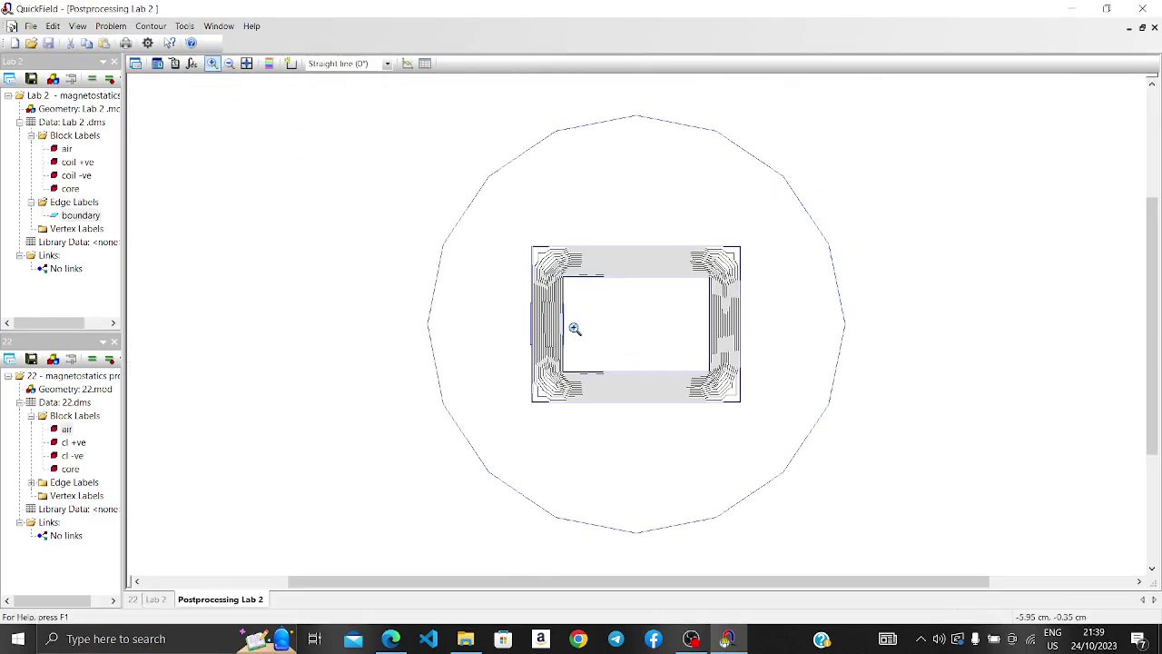
{"action": "left_click", "coordinate": [652, 325]}
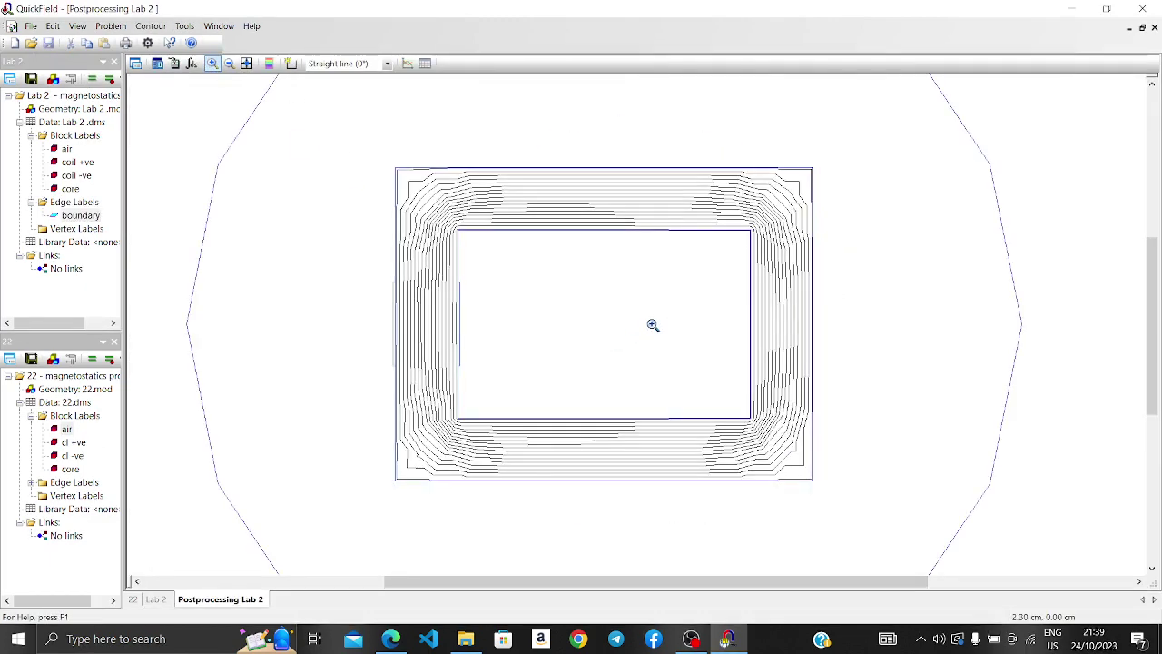
{"action": "left_click", "coordinate": [212, 63]}
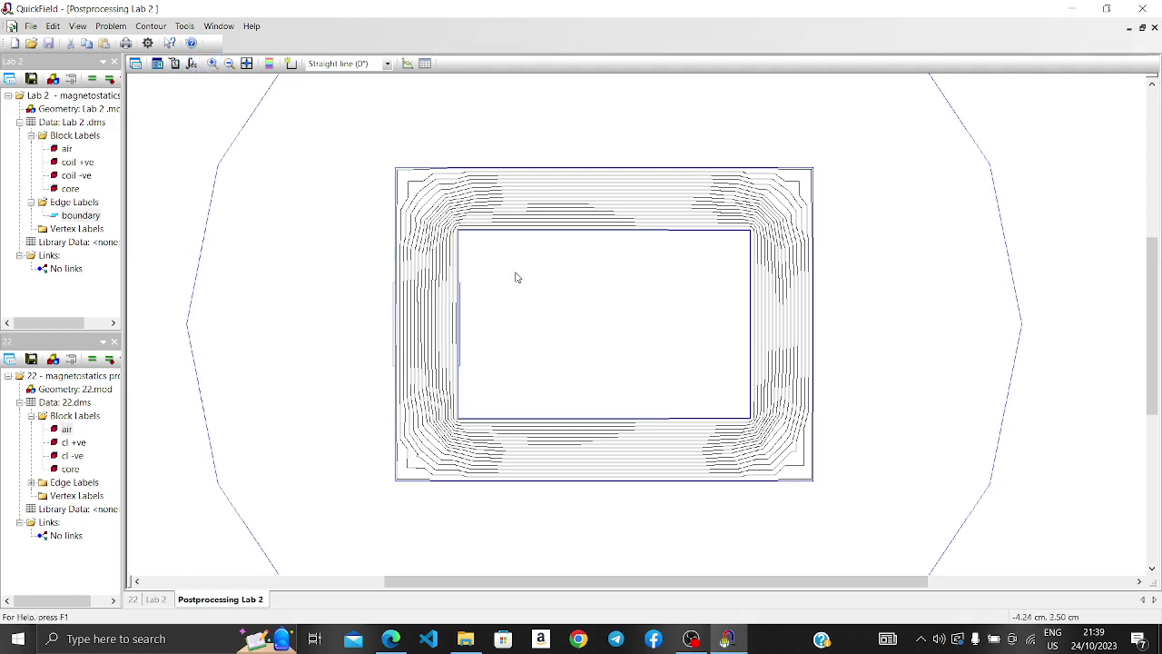
{"action": "right_click", "coordinate": [366, 186]}
{"action": "left_click", "coordinate": [436, 187]}
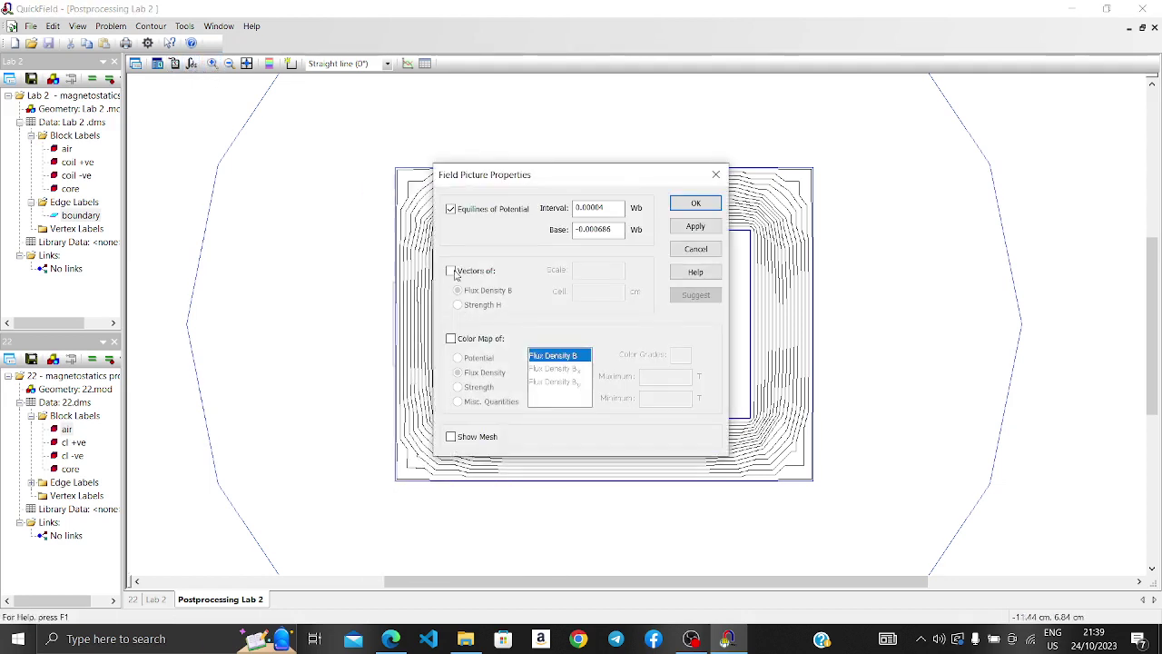
{"action": "left_click", "coordinate": [451, 272]}
{"action": "left_click", "coordinate": [452, 339]}
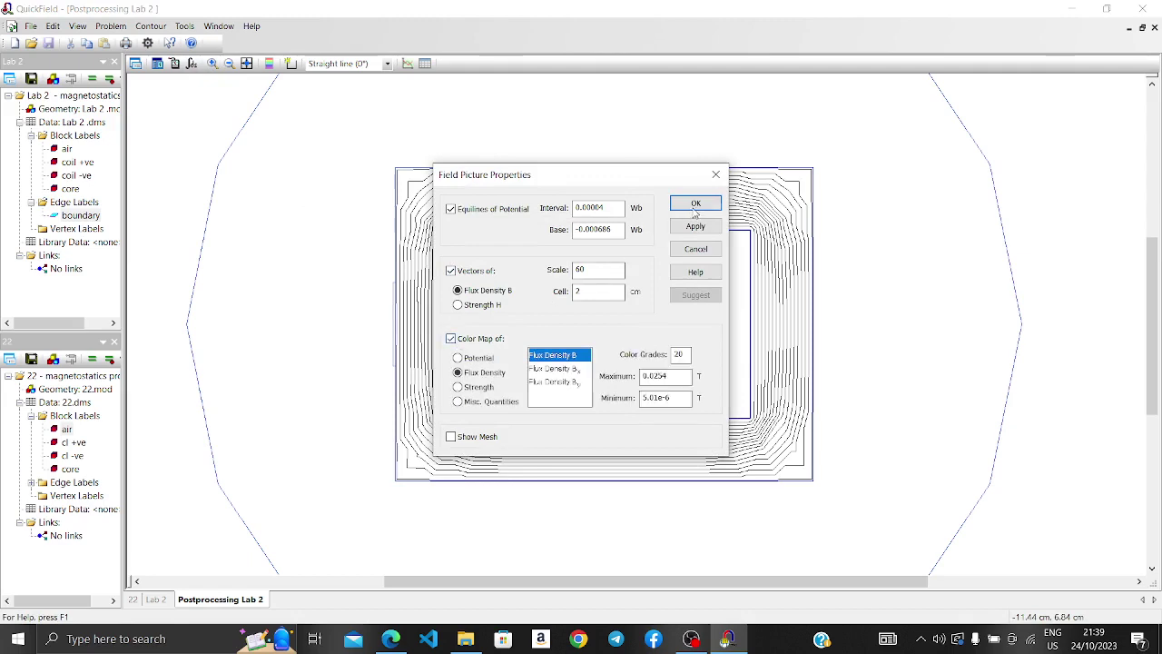
{"action": "left_click", "coordinate": [696, 202]}
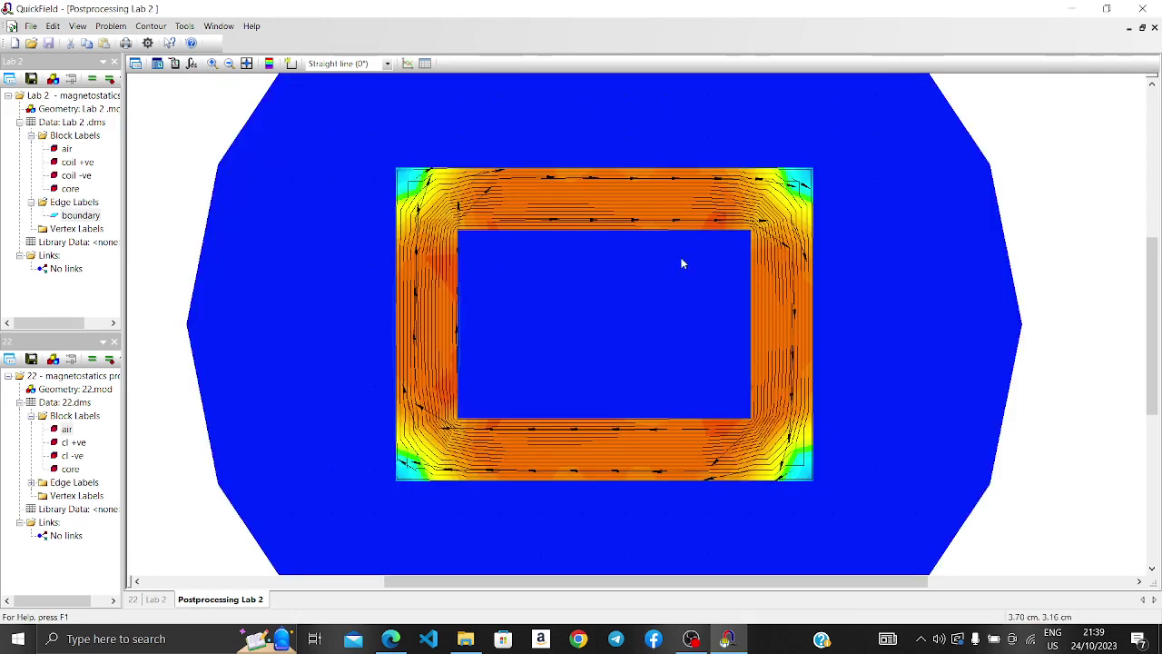
Add a straight contour line across the core's right limb from x = 7, y = 0 to x = 10, y = 0 cm.
{"action": "right_click", "coordinate": [466, 314]}
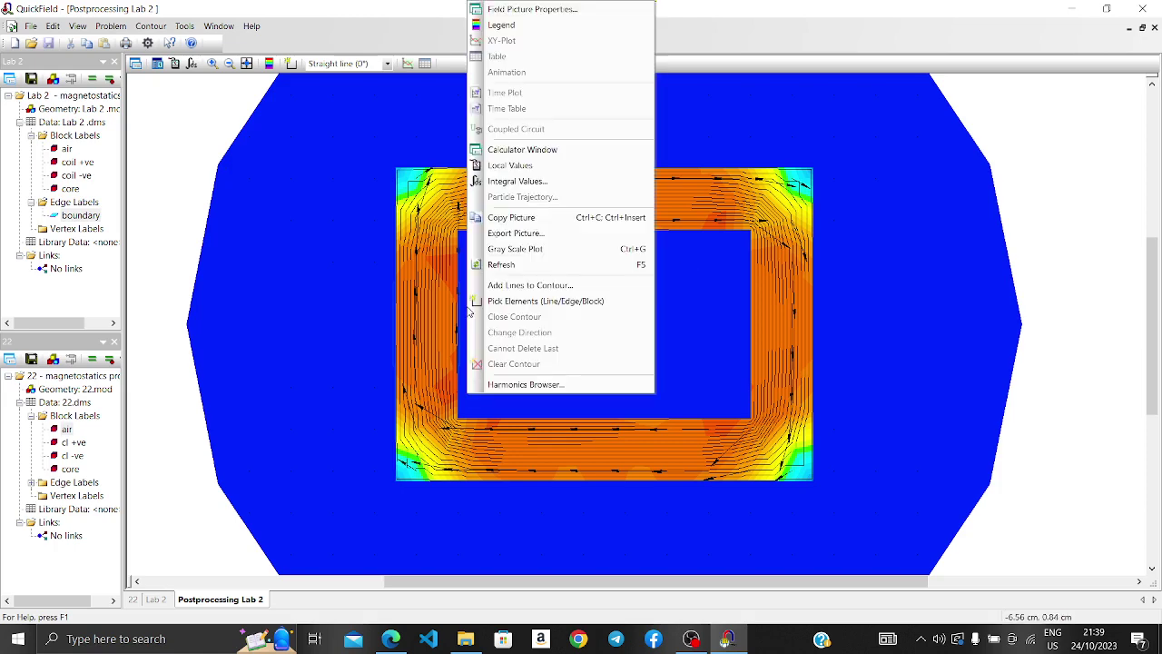
{"action": "left_click", "coordinate": [355, 352]}
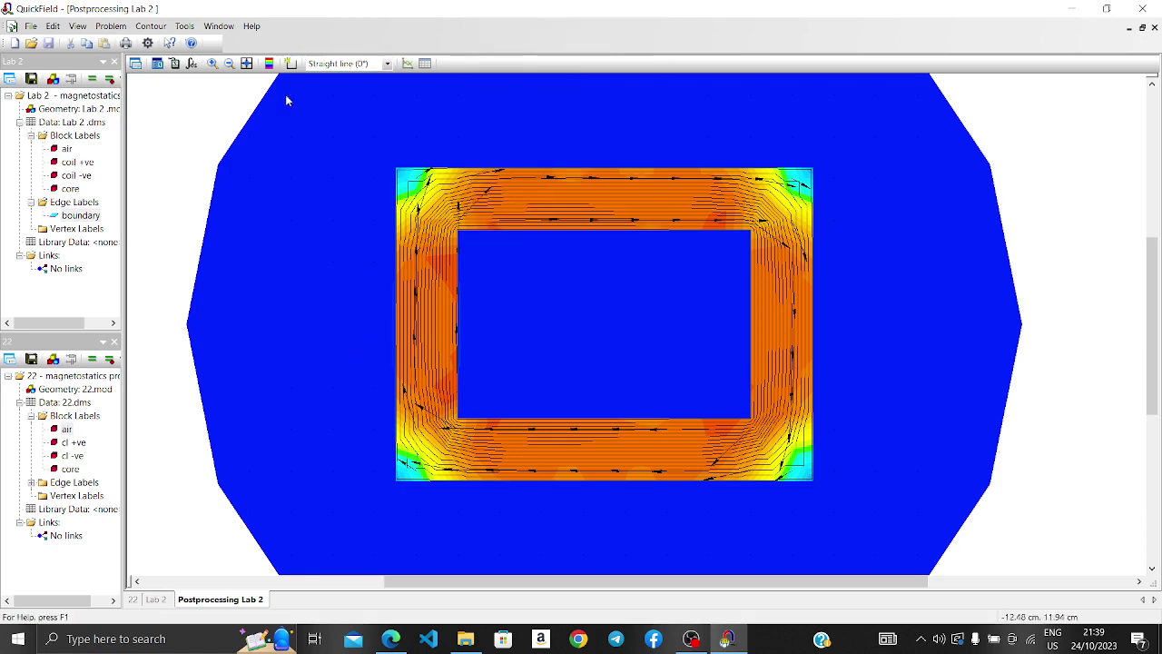
{"action": "right_click", "coordinate": [269, 229]}
{"action": "left_click", "coordinate": [346, 515]}
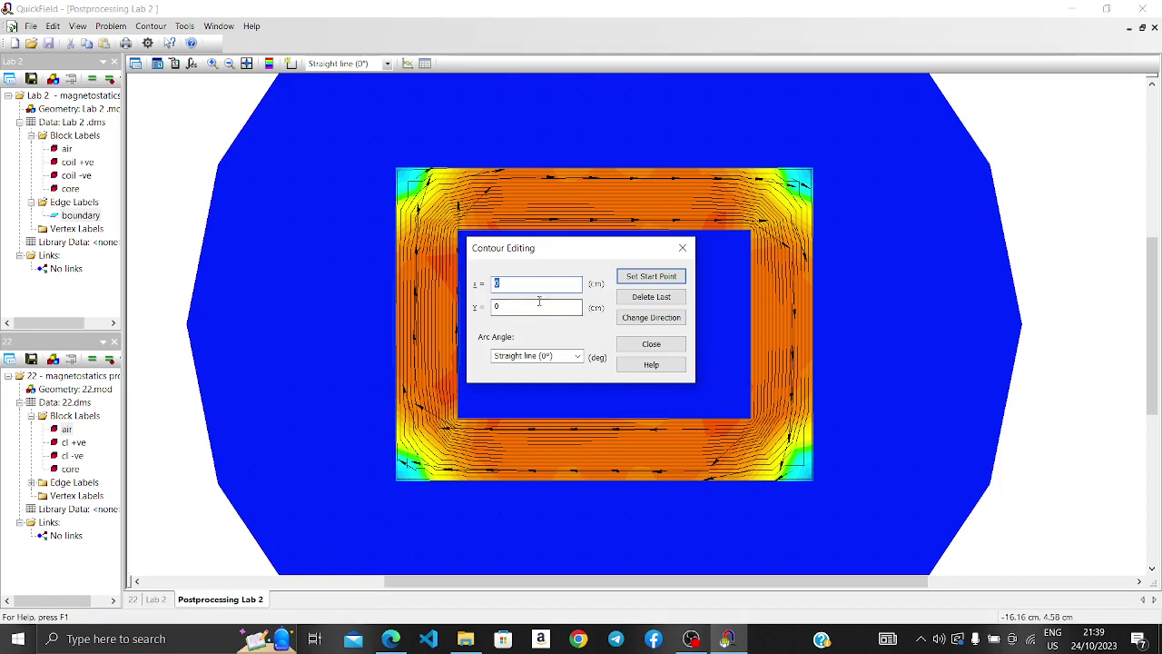
{"action": "type", "text": "7"}
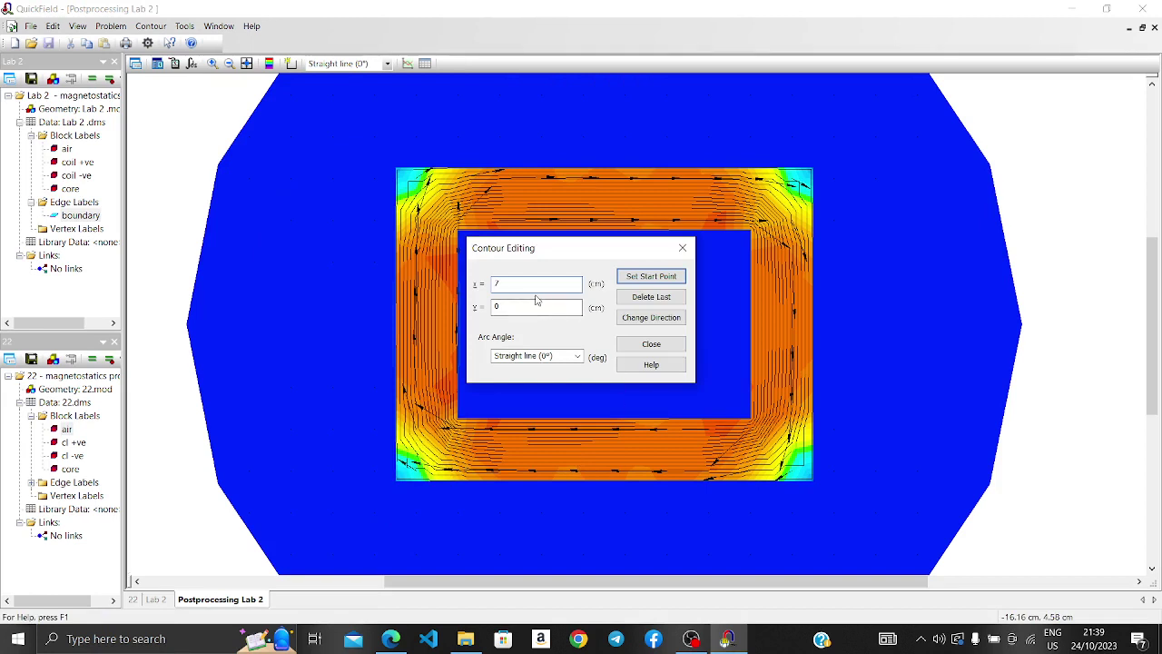
{"action": "left_click", "coordinate": [656, 277]}
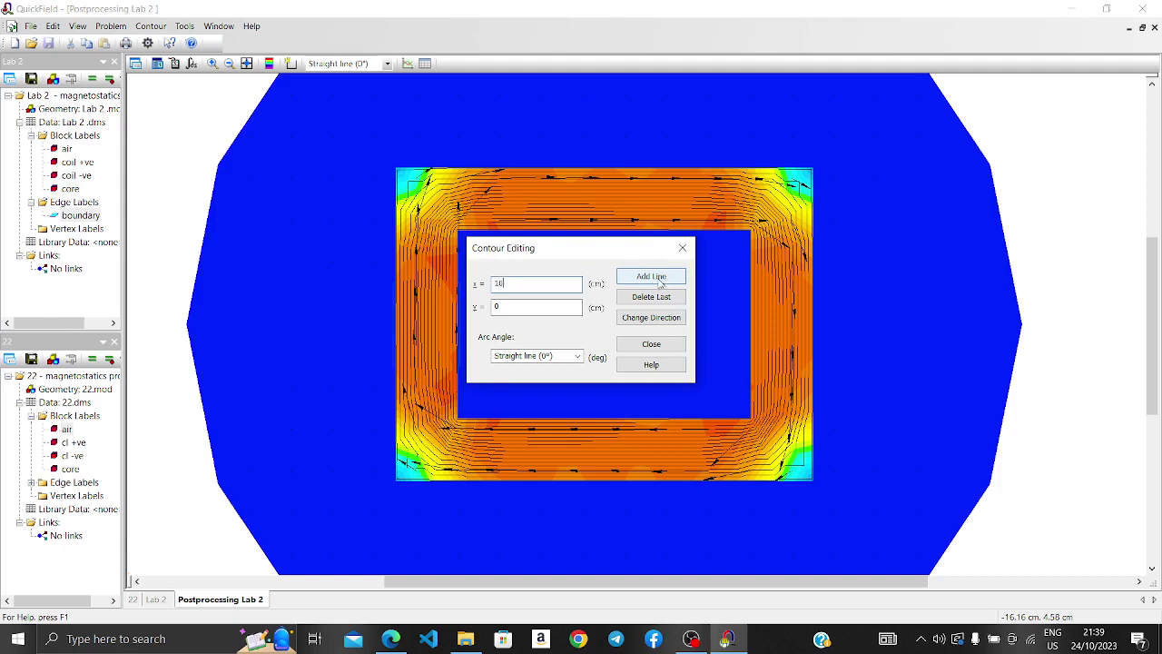
{"action": "left_click", "coordinate": [660, 284]}
{"action": "left_click", "coordinate": [683, 248]}
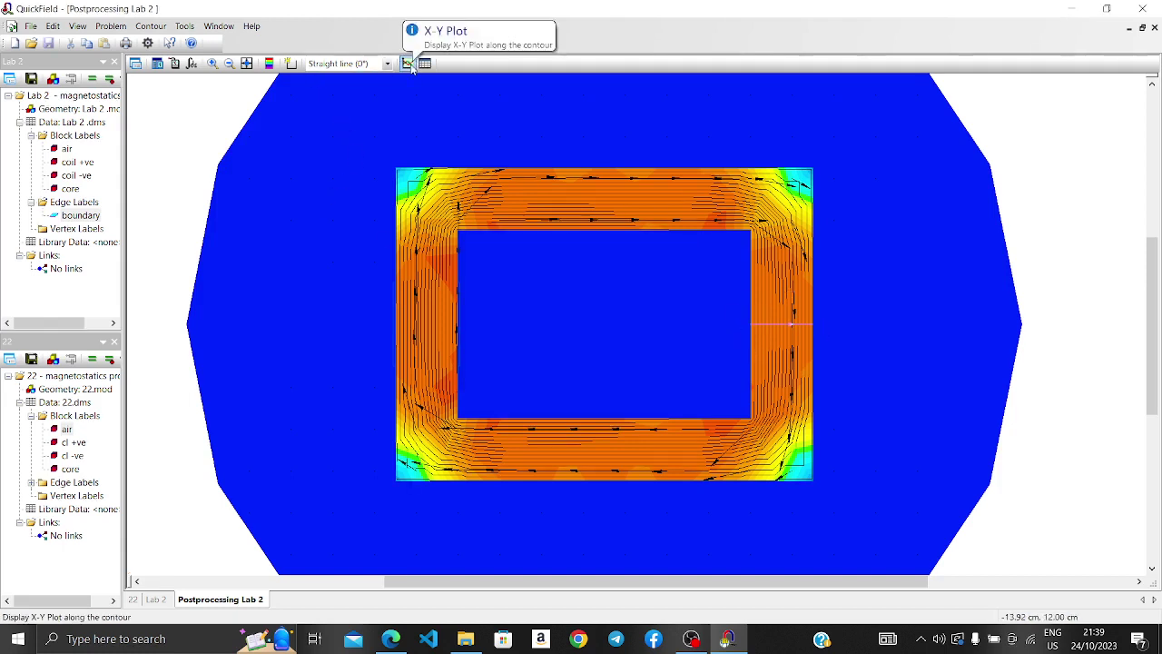
View the XY-plot of flux density along the contour with its vertical axis minimum set to 0, and close the plot.
{"action": "left_click", "coordinate": [409, 63]}
{"action": "right_click", "coordinate": [367, 227]}
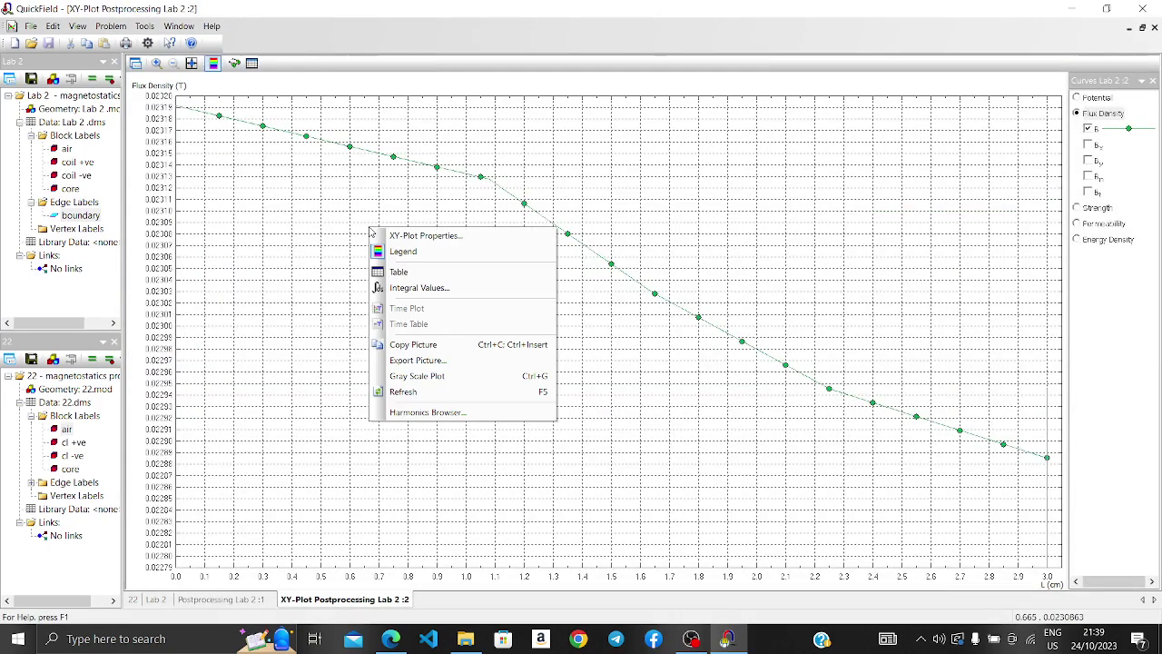
{"action": "left_click", "coordinate": [431, 236]}
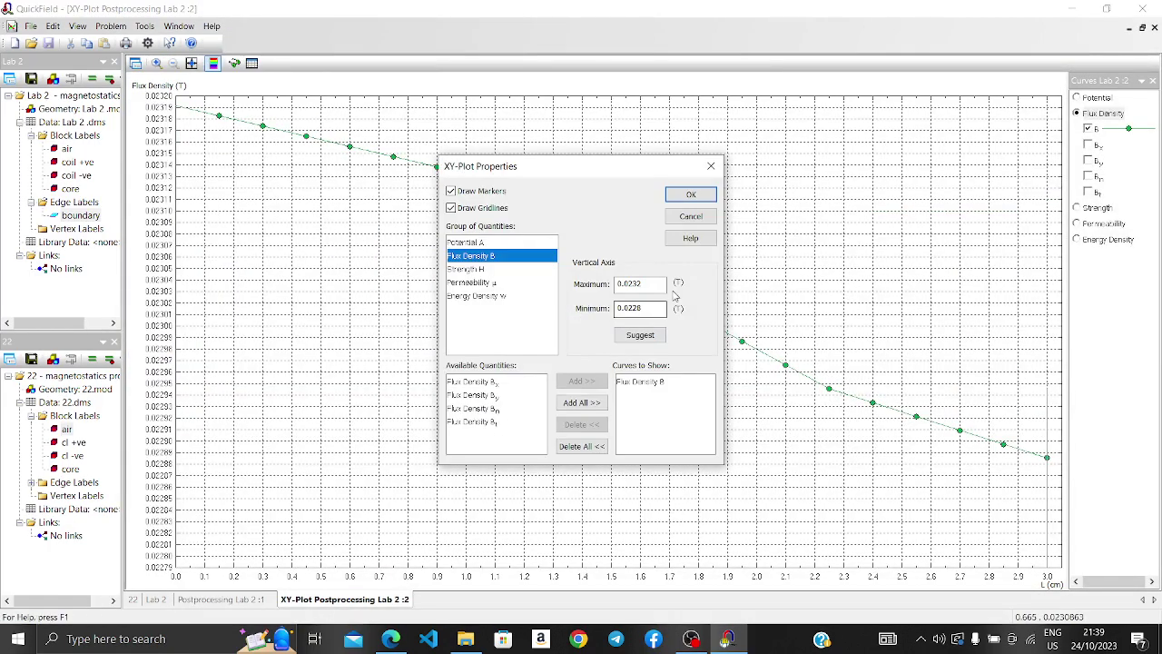
{"action": "double_click", "coordinate": [635, 308]}
{"action": "type", "text": "0"}
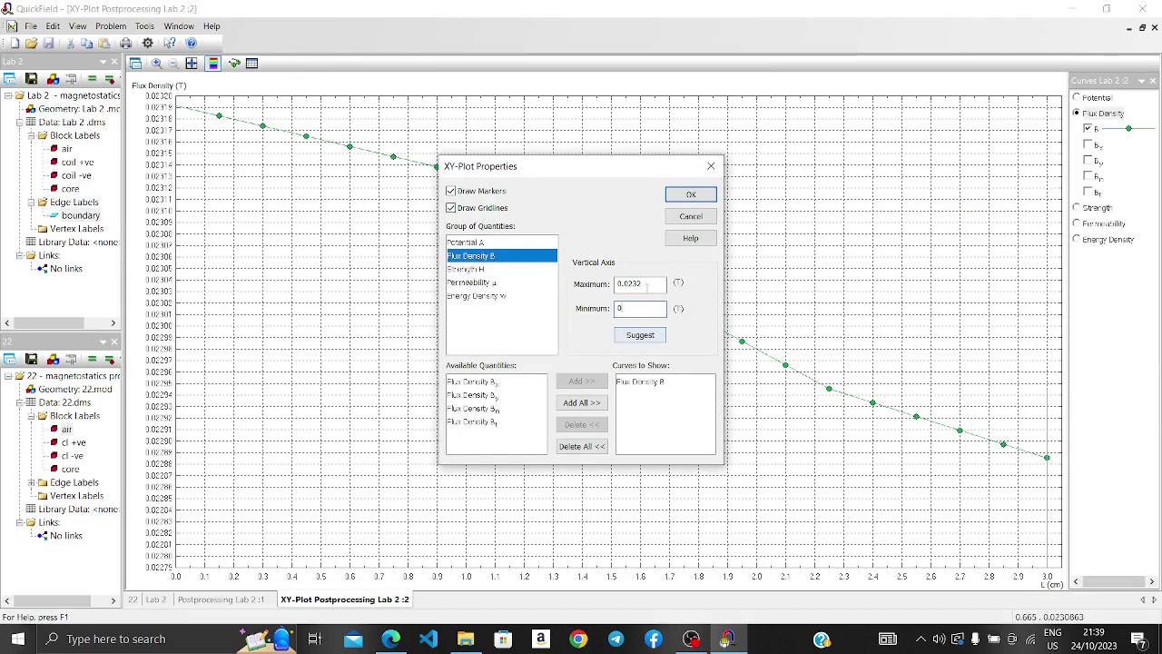
{"action": "left_click", "coordinate": [706, 200]}
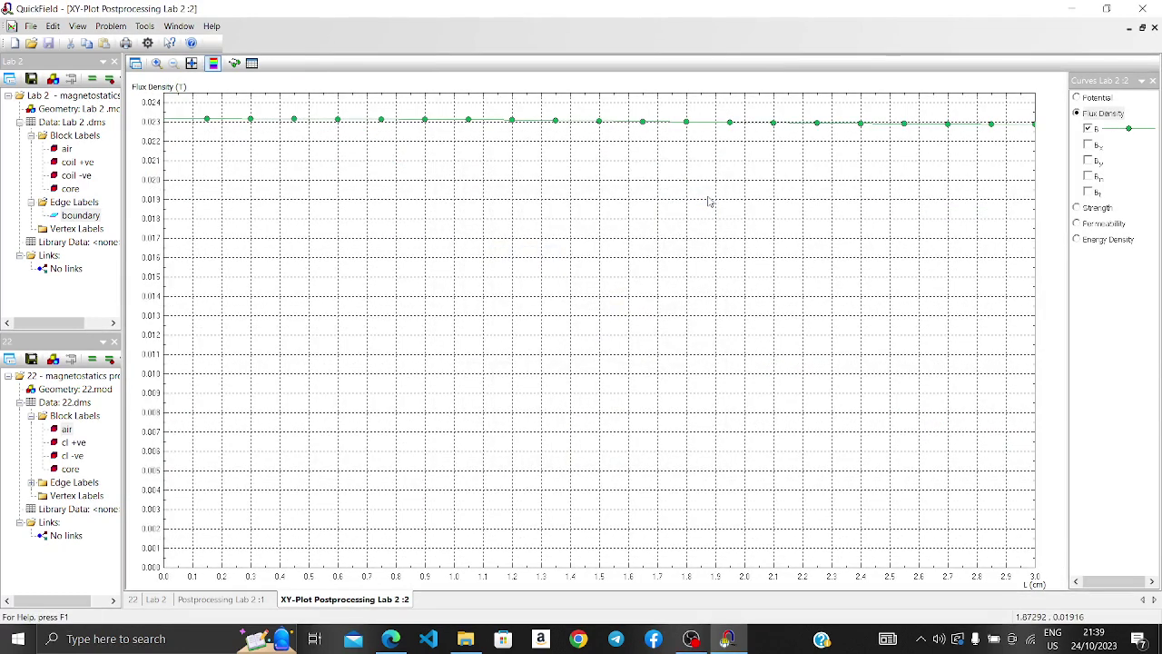
{"action": "left_click", "coordinate": [1155, 30]}
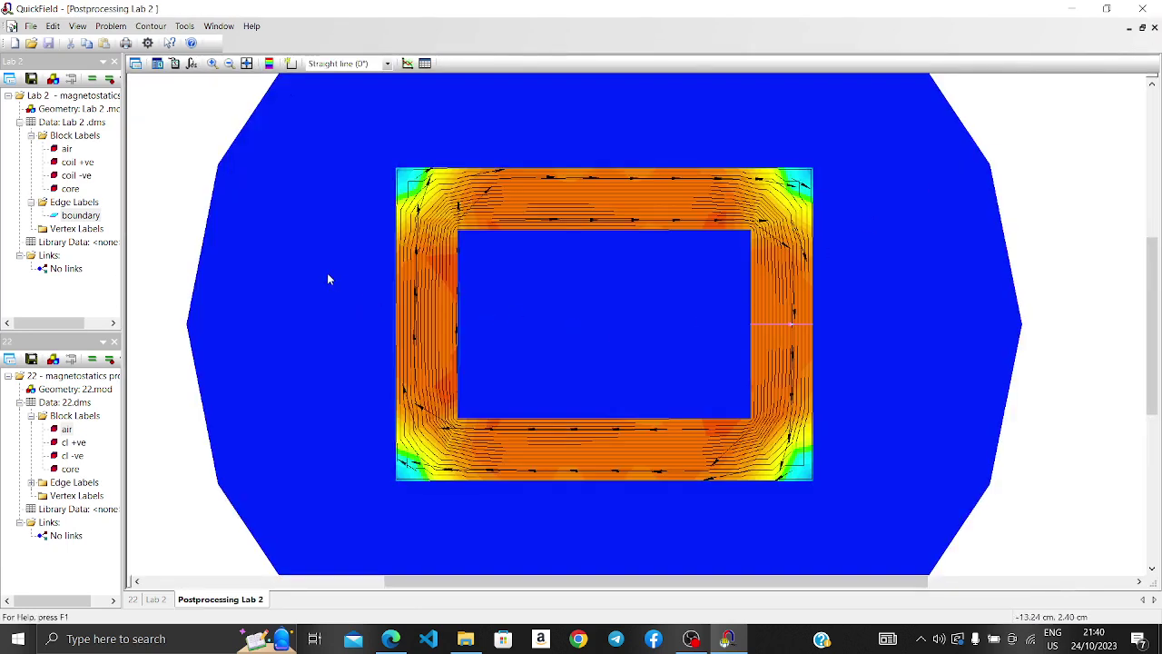
Calculate the magnetic flux through the contour line across the core's right limb with the Integral Calculator.
{"action": "left_click", "coordinate": [162, 62]}
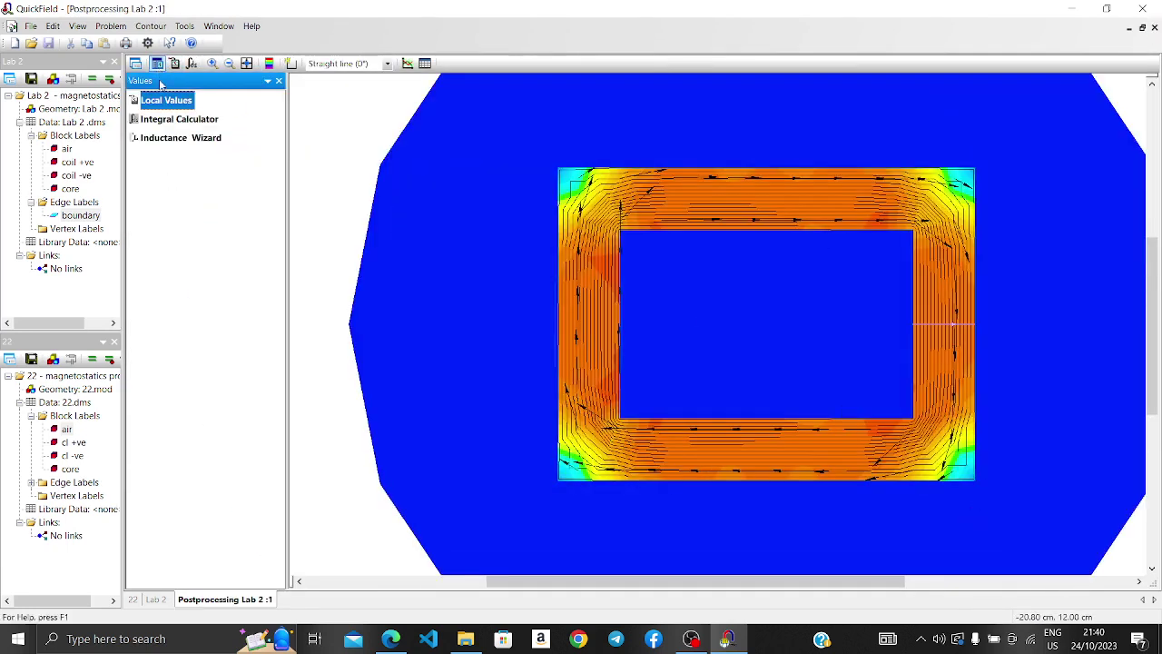
{"action": "left_click", "coordinate": [165, 122]}
{"action": "double_click", "coordinate": [166, 122]}
{"action": "left_click", "coordinate": [162, 271]}
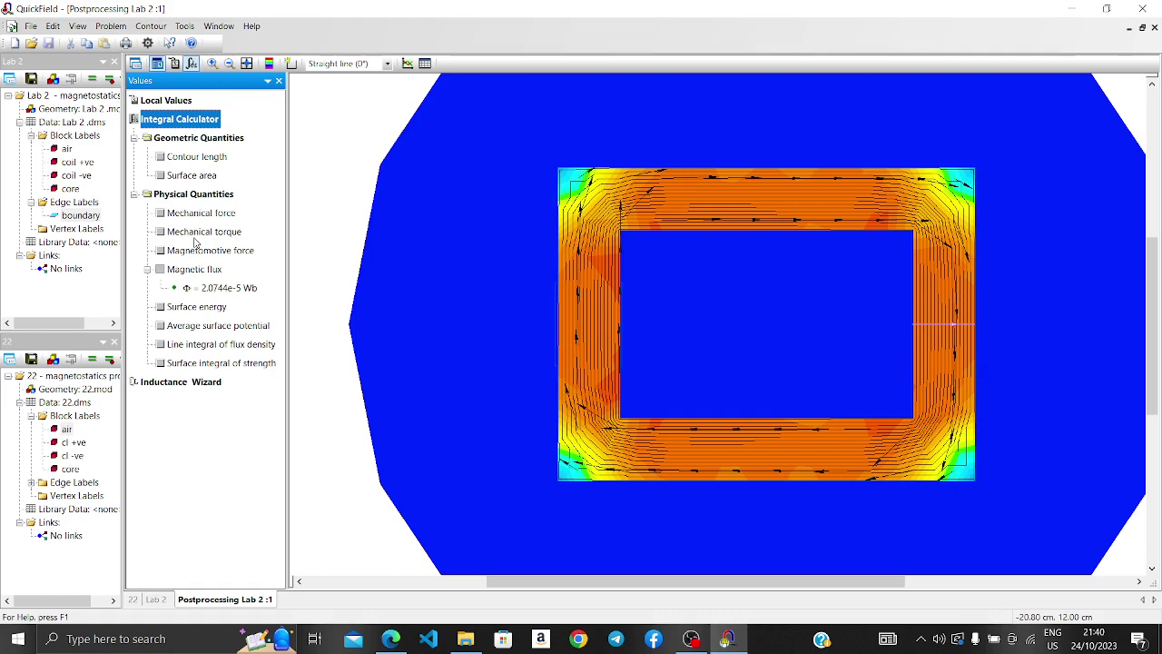
Start a flux-linkage inductance calculation with coil +ve as the coil's left side and coil -ve as its right side.
{"action": "double_click", "coordinate": [177, 382]}
{"action": "left_click", "coordinate": [613, 449]}
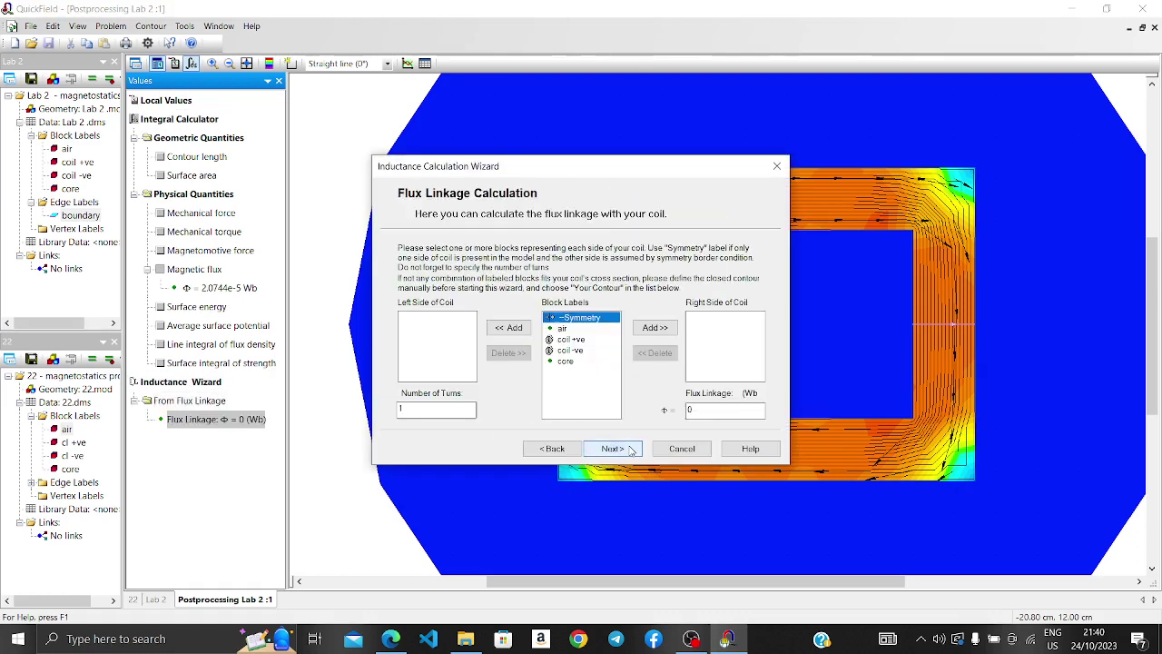
{"action": "left_click", "coordinate": [574, 340]}
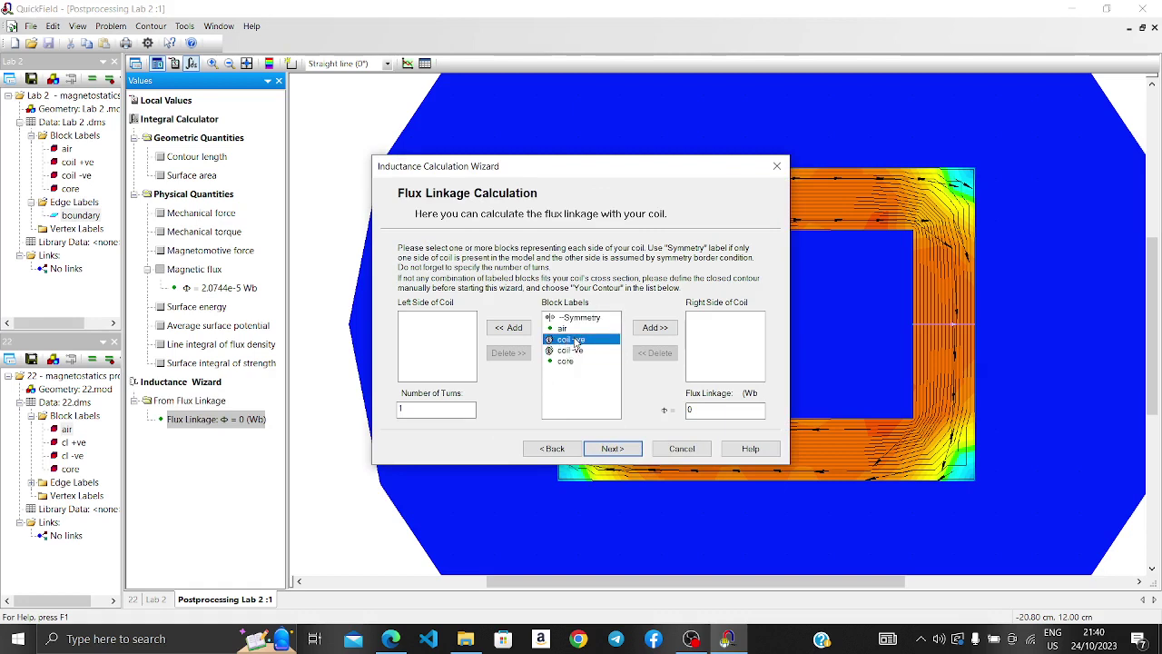
{"action": "left_click", "coordinate": [509, 327]}
{"action": "left_click", "coordinate": [570, 340]}
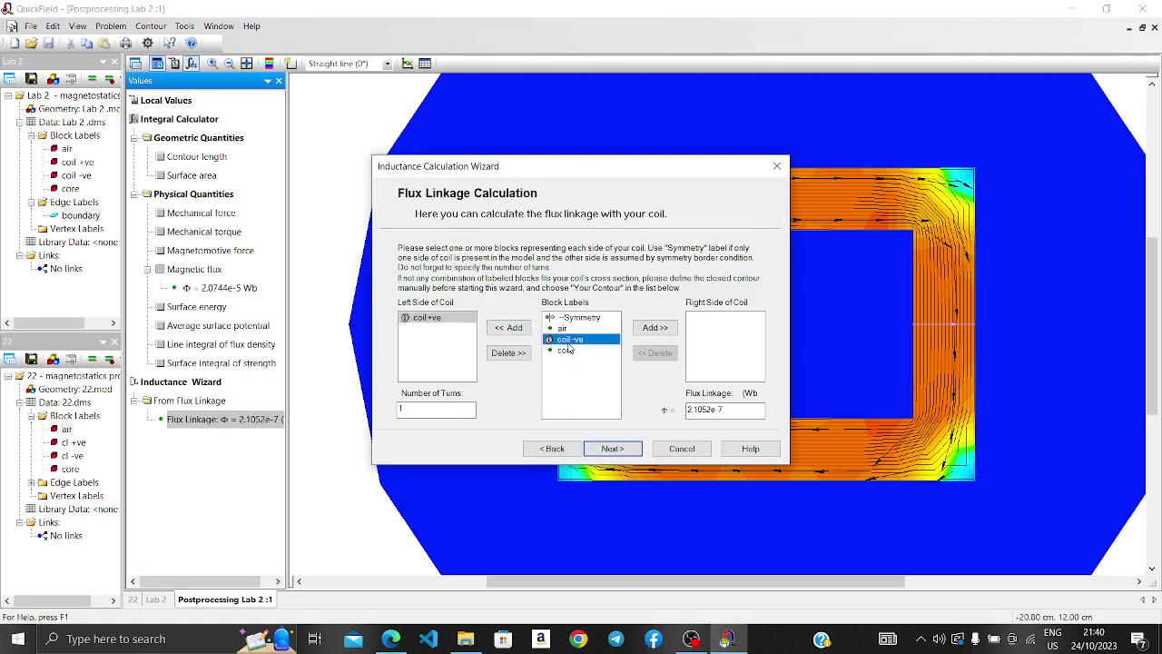
{"action": "left_click", "coordinate": [654, 328]}
{"action": "left_click", "coordinate": [612, 449]}
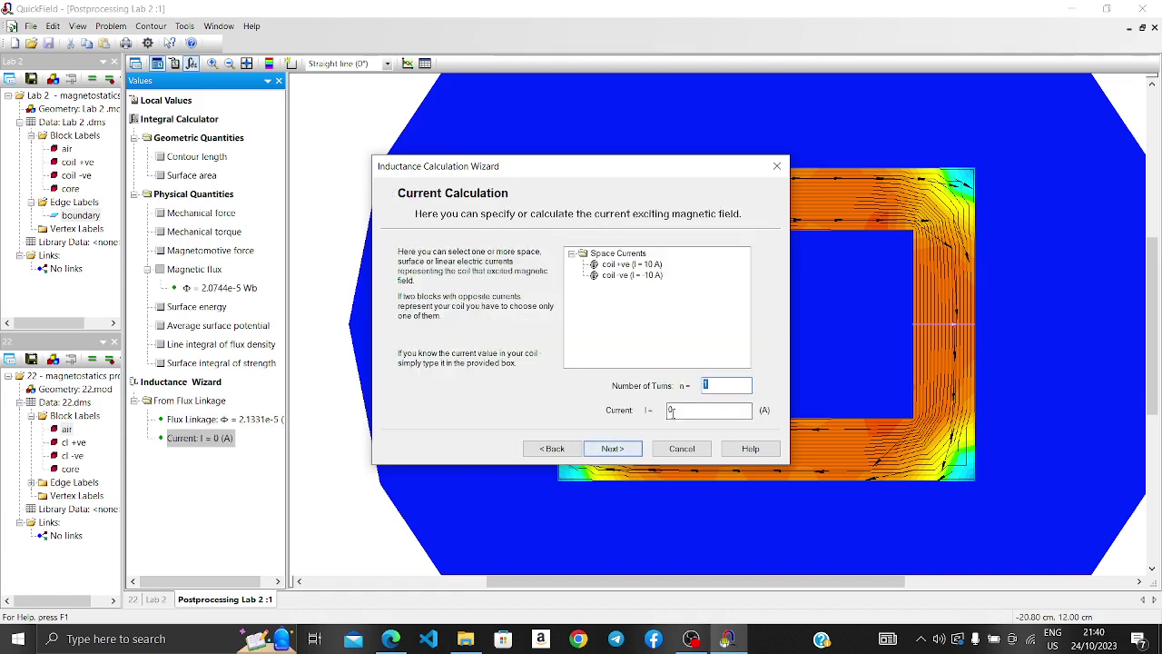
Set the exciting current to 10 A, finish the inductance calculation, and close the calculated values.
{"action": "type", "text": "10"}
{"action": "left_click", "coordinate": [614, 449]}
{"action": "left_click", "coordinate": [613, 449]}
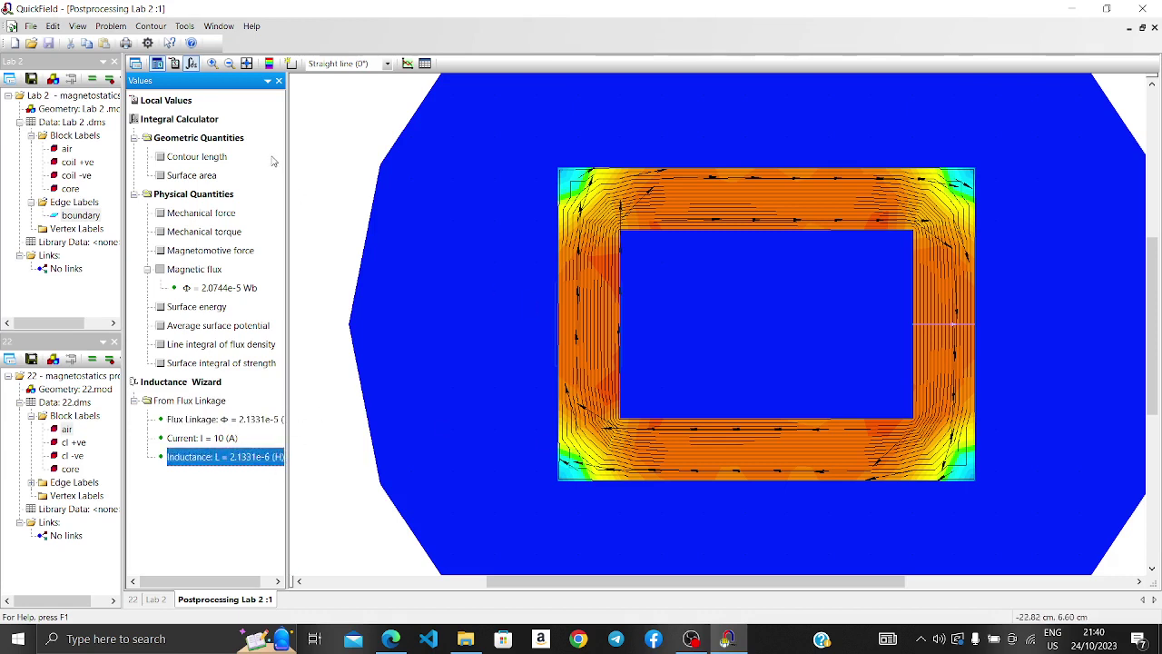
{"action": "left_click", "coordinate": [279, 82]}
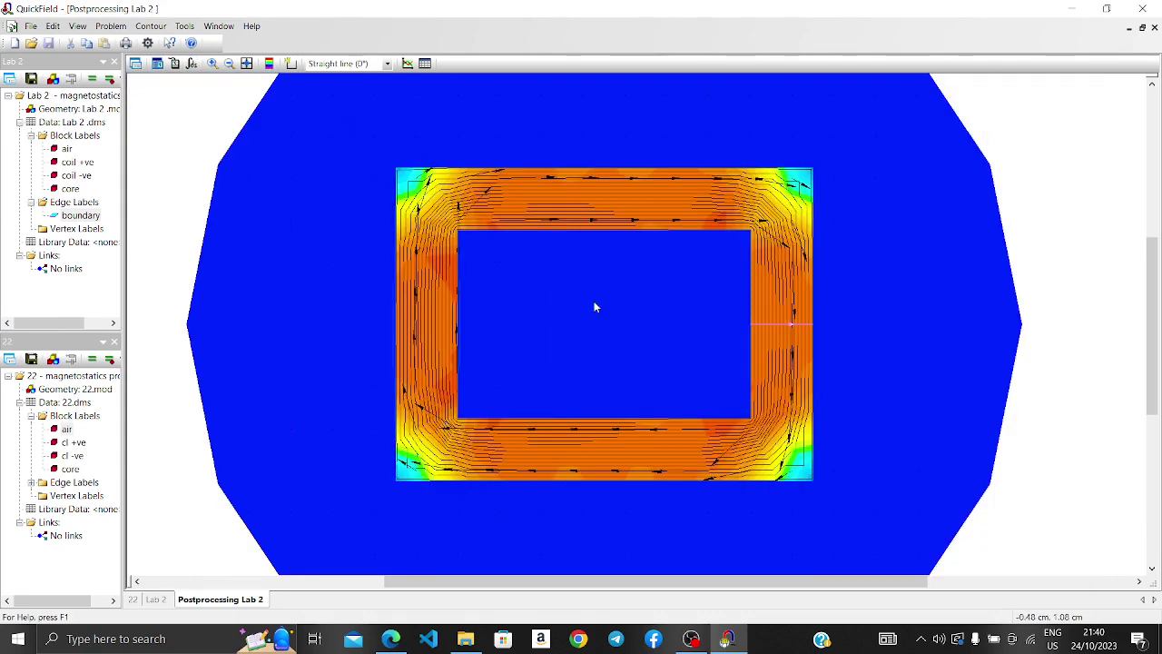